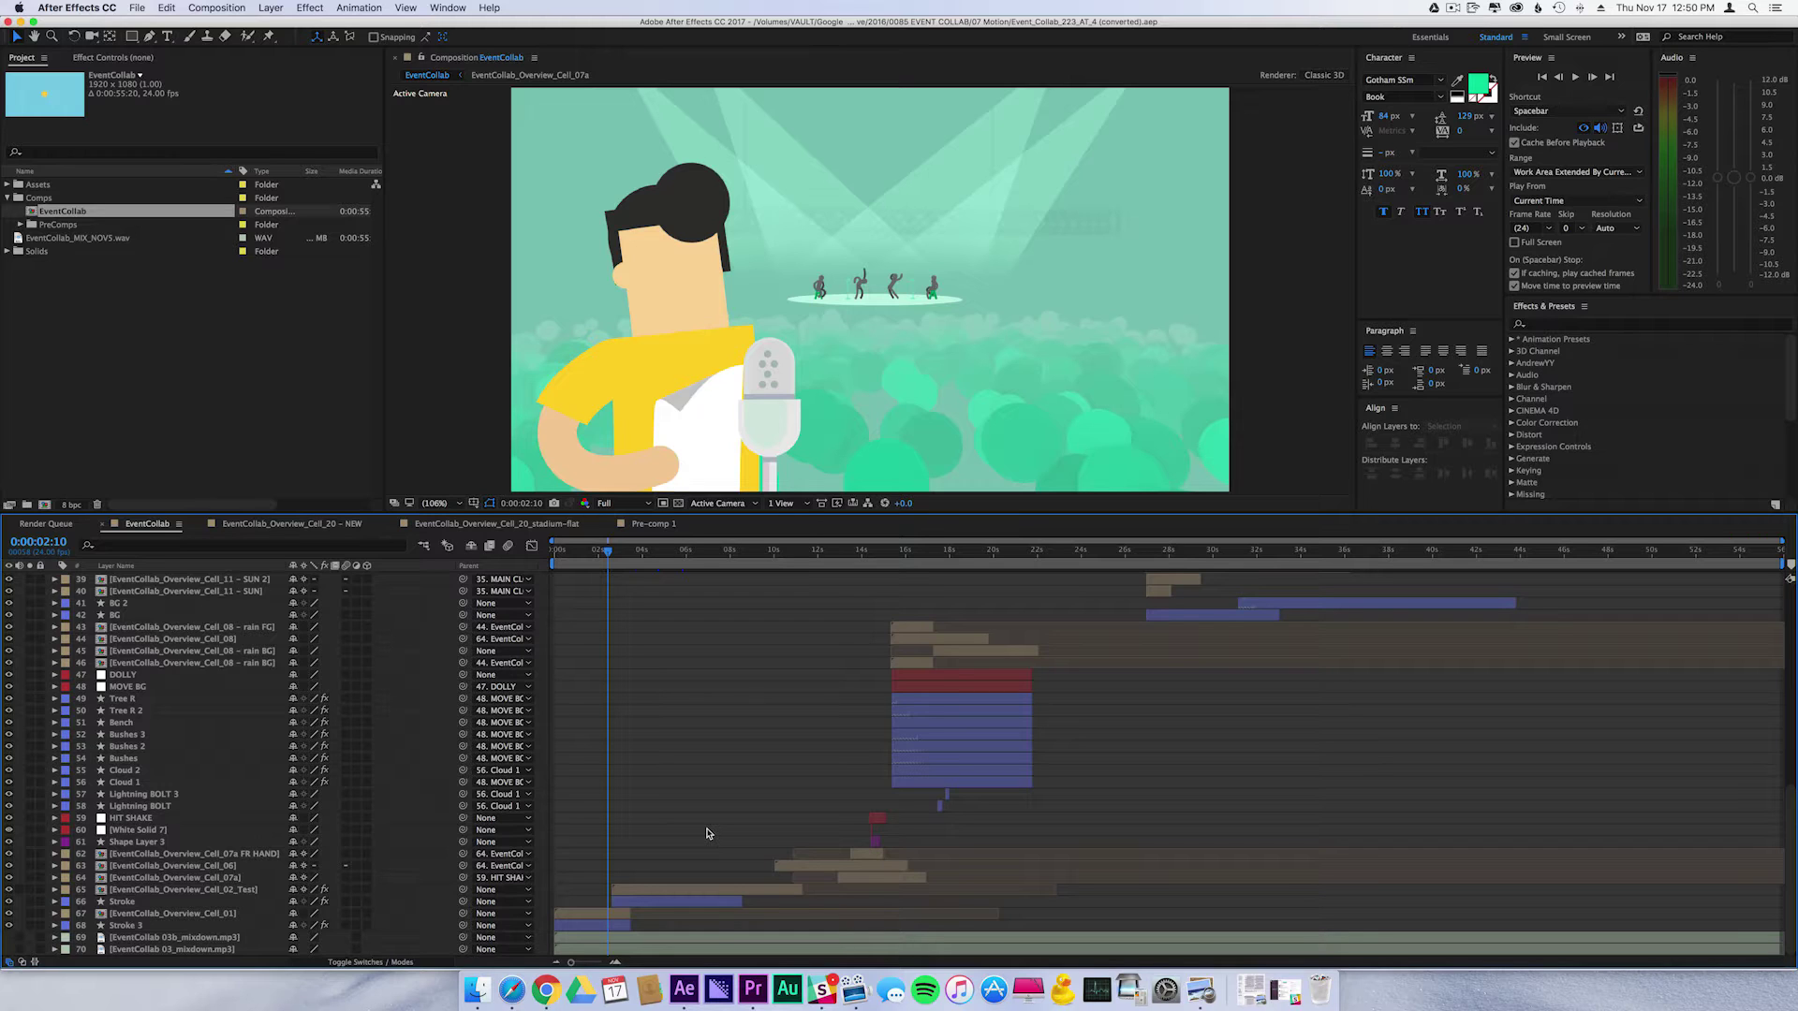
# Step: Expand the Assets folder to show its subfolders and collapse the Comps folder in the Project panel
pyautogui.scroll(10, 707, 833)
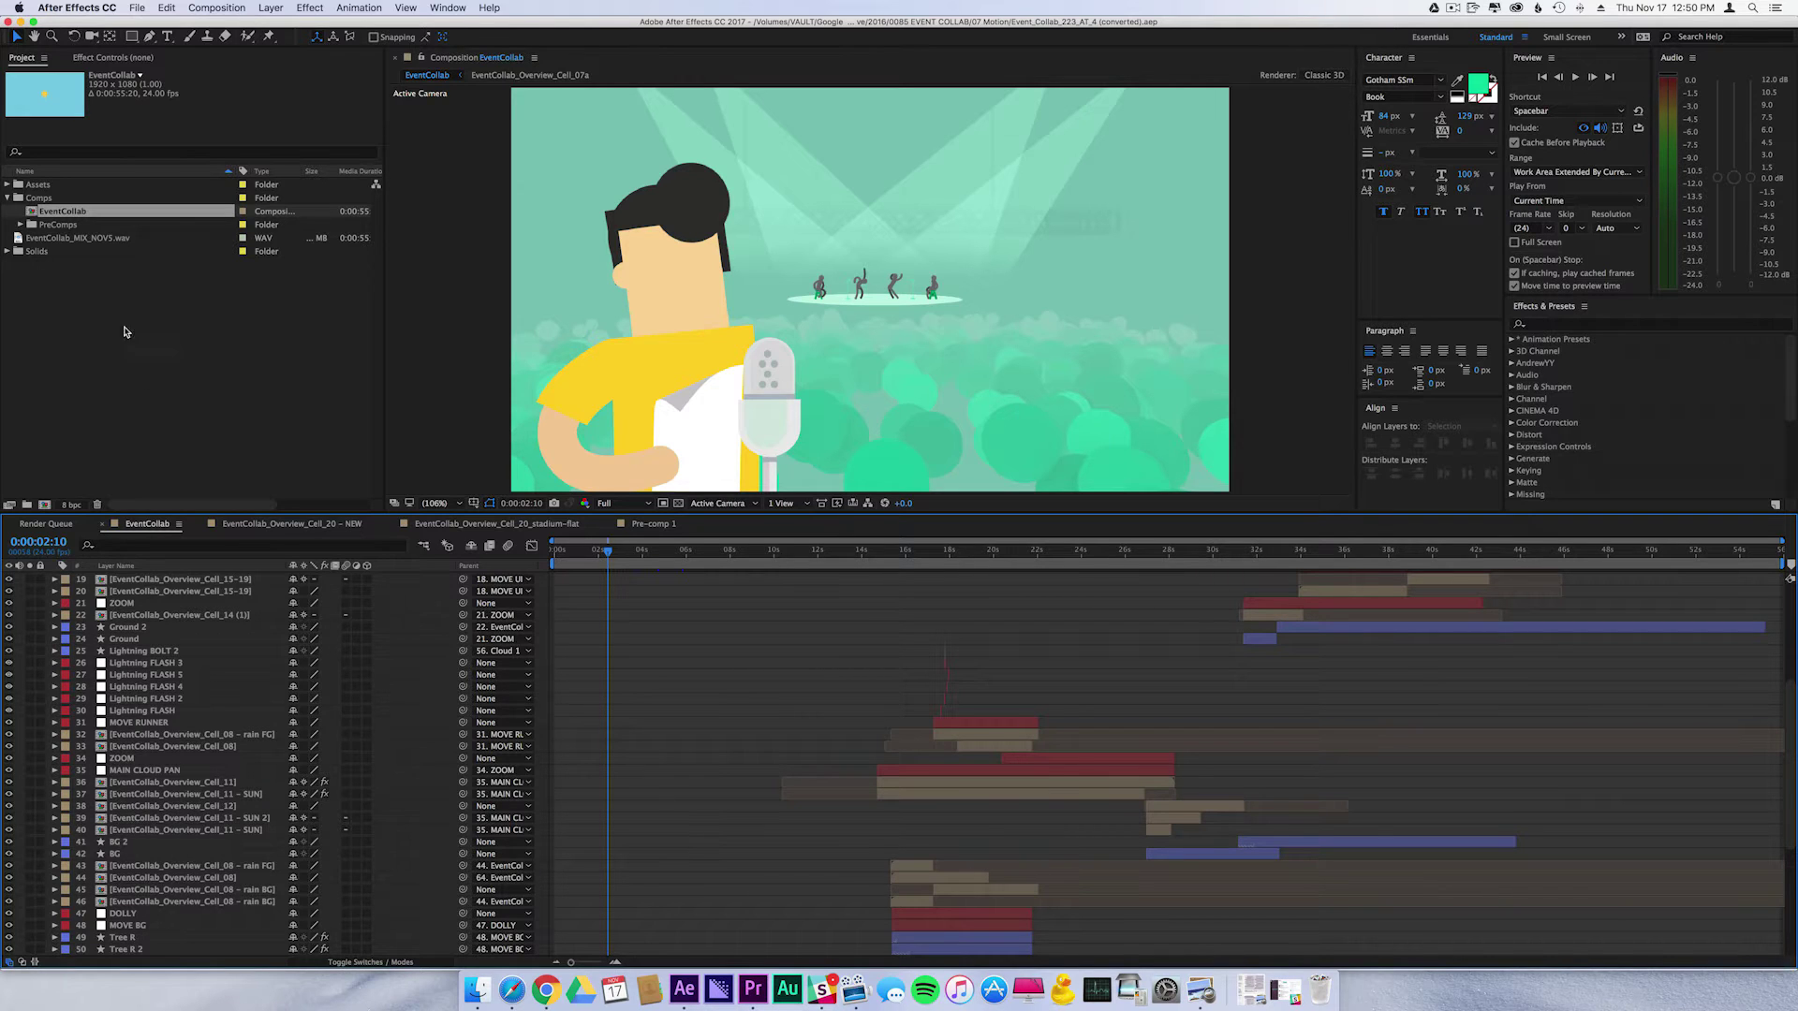
pyautogui.click(7, 184)
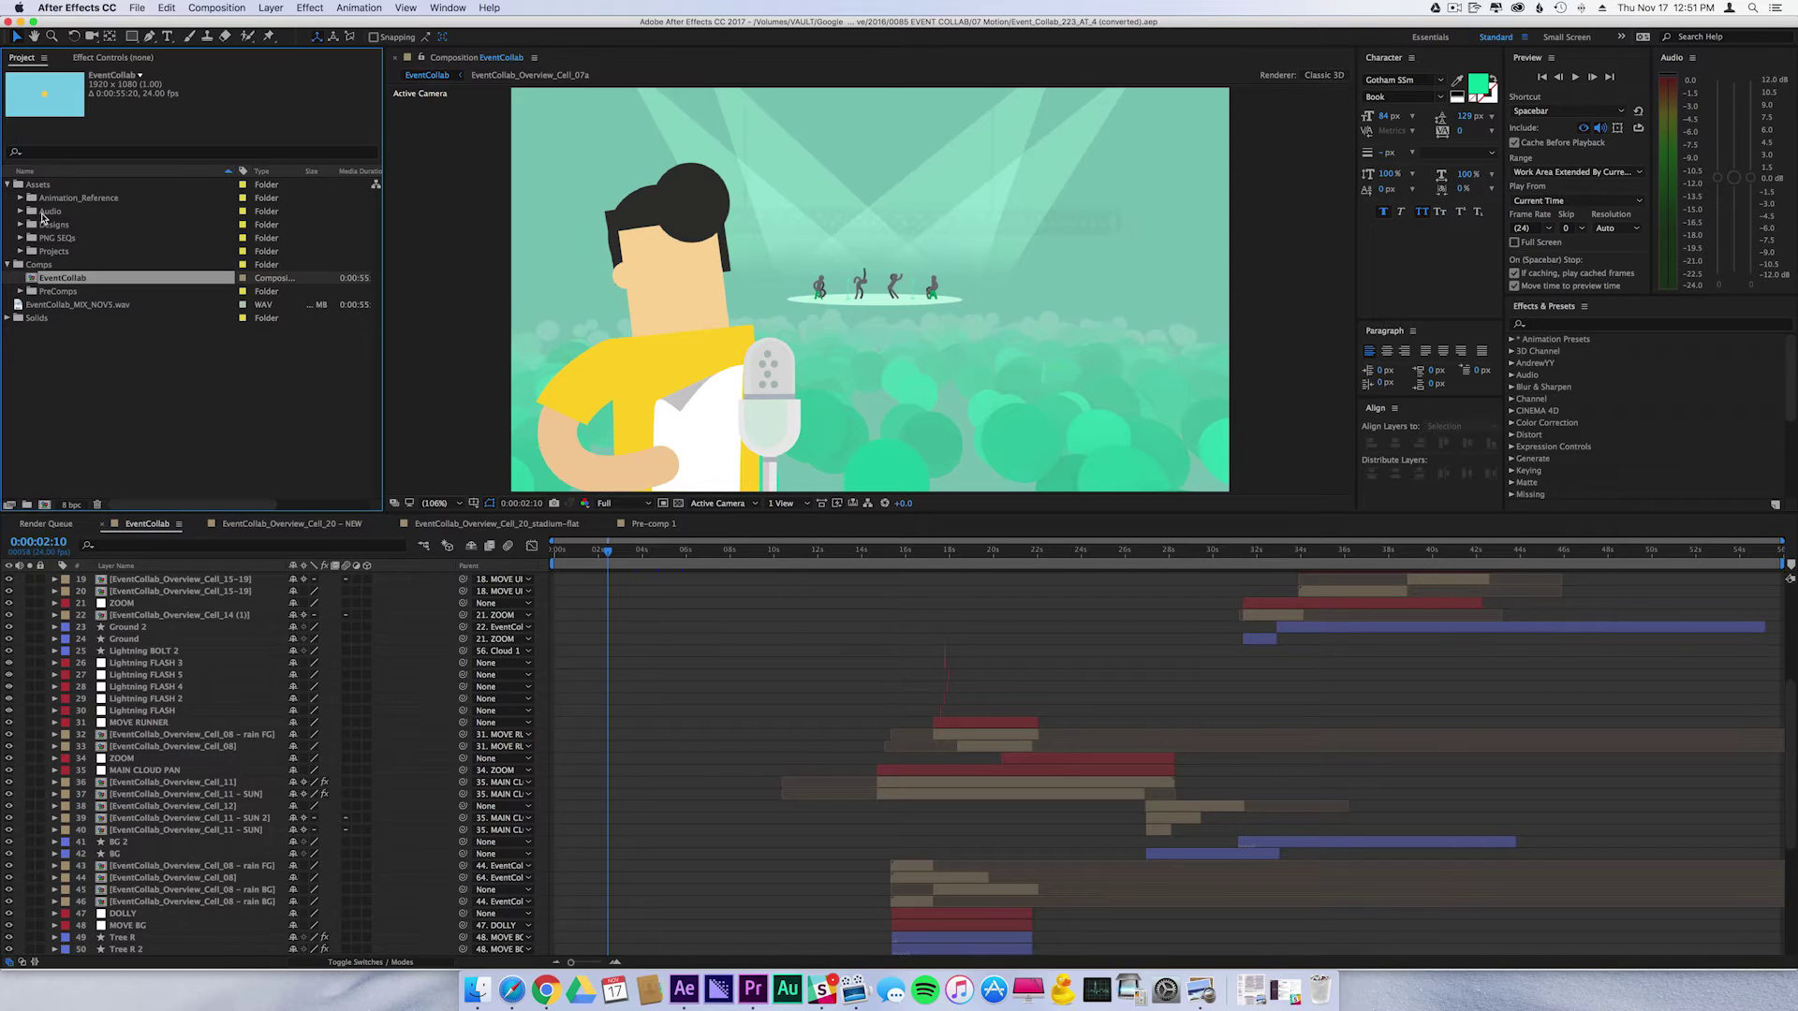
pyautogui.click(8, 264)
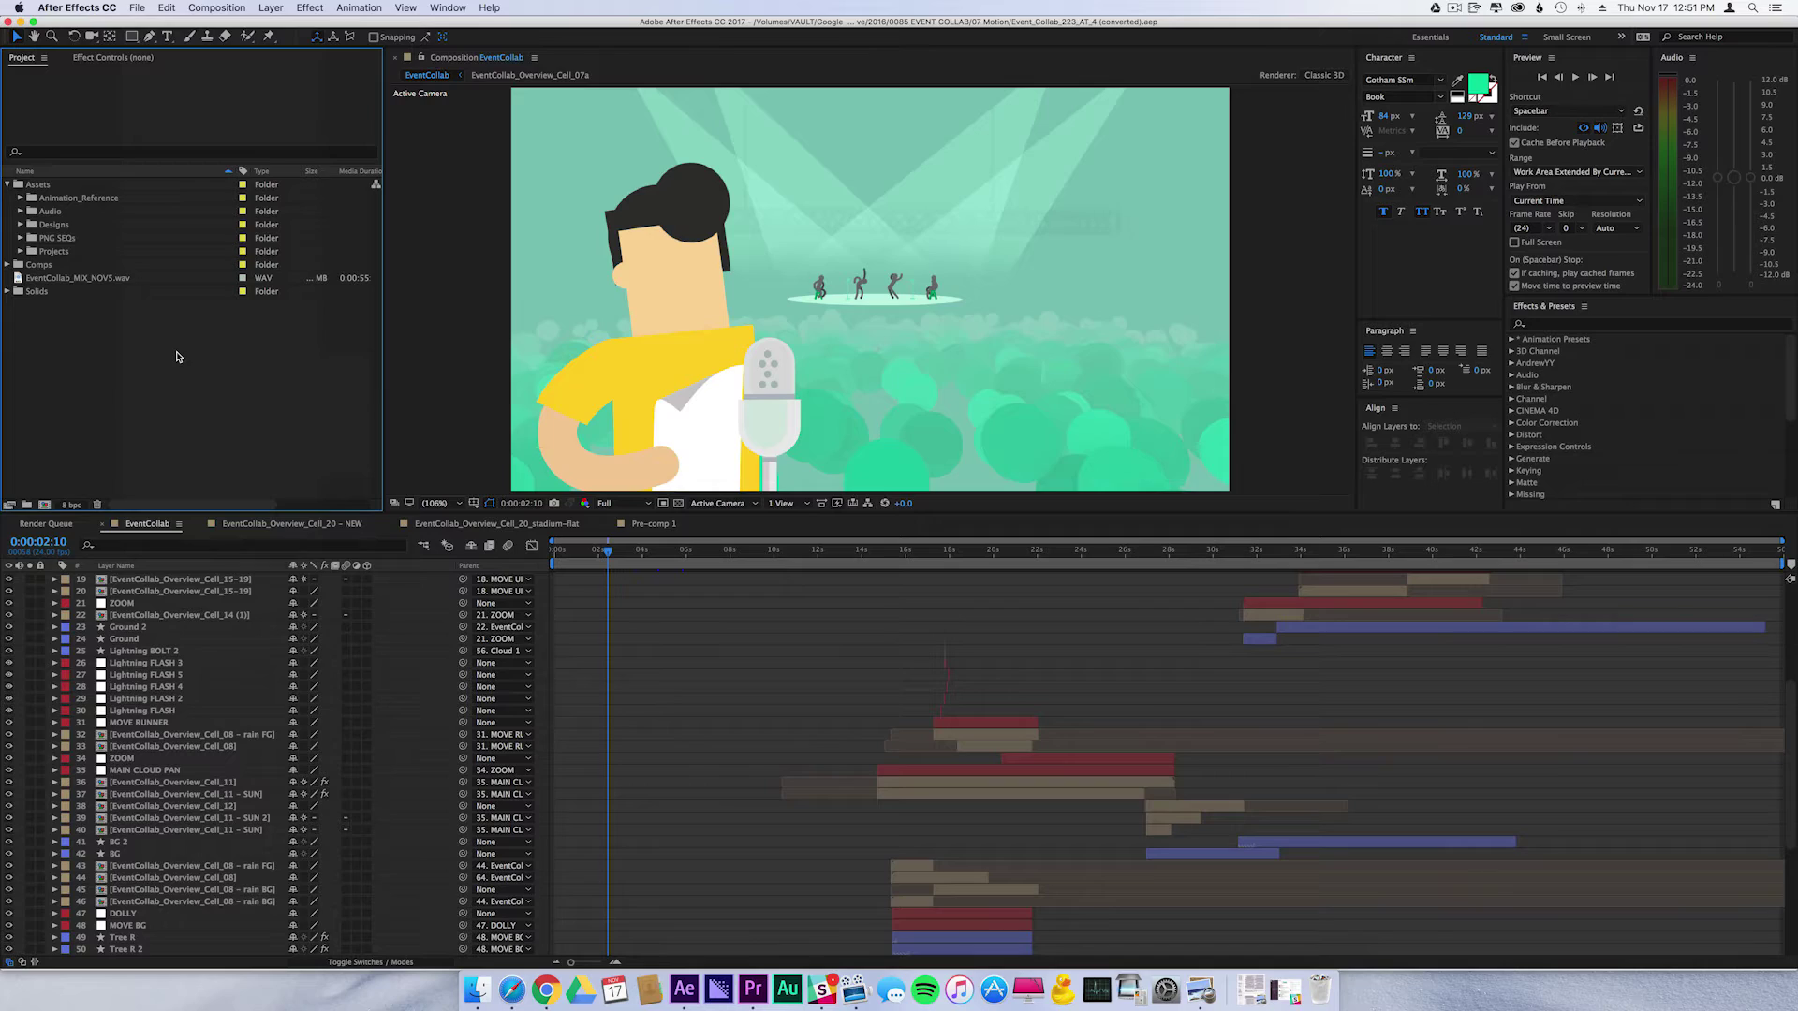
# Step: Run Consolidate All Footage, merging 4 duplicate footage or folder items
pyautogui.click(136, 7)
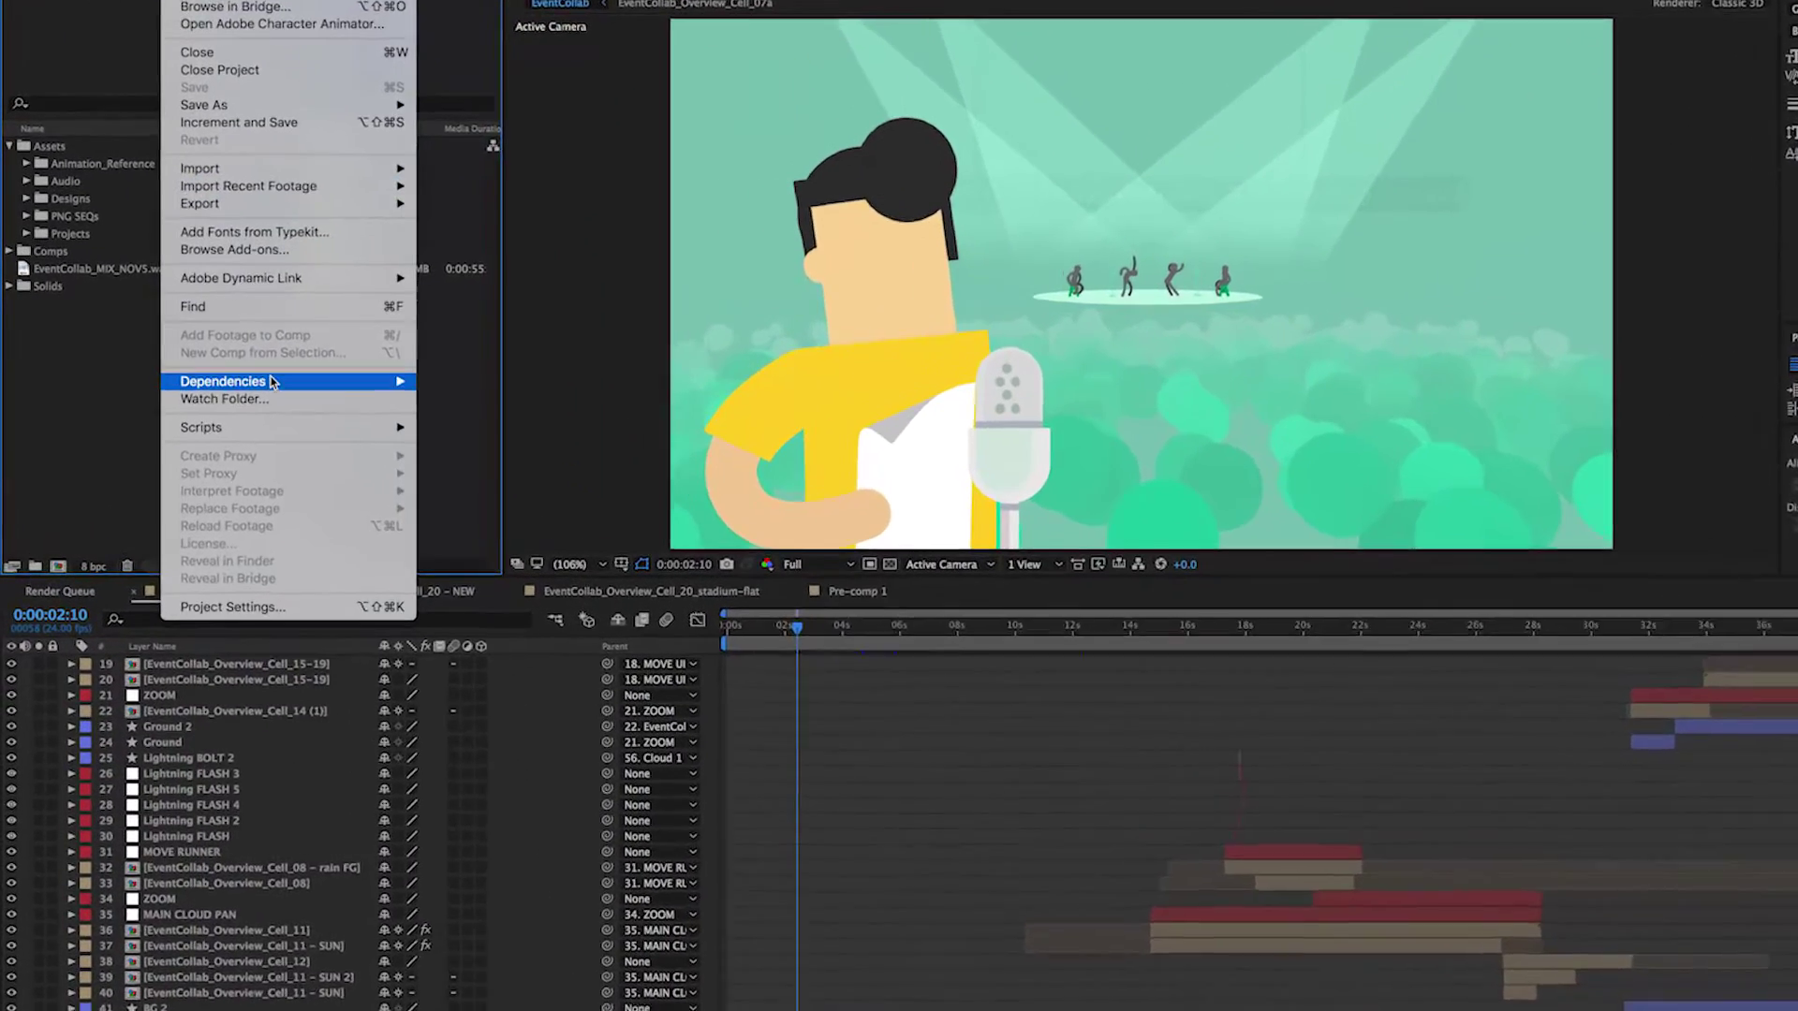
pyautogui.moveTo(266, 371)
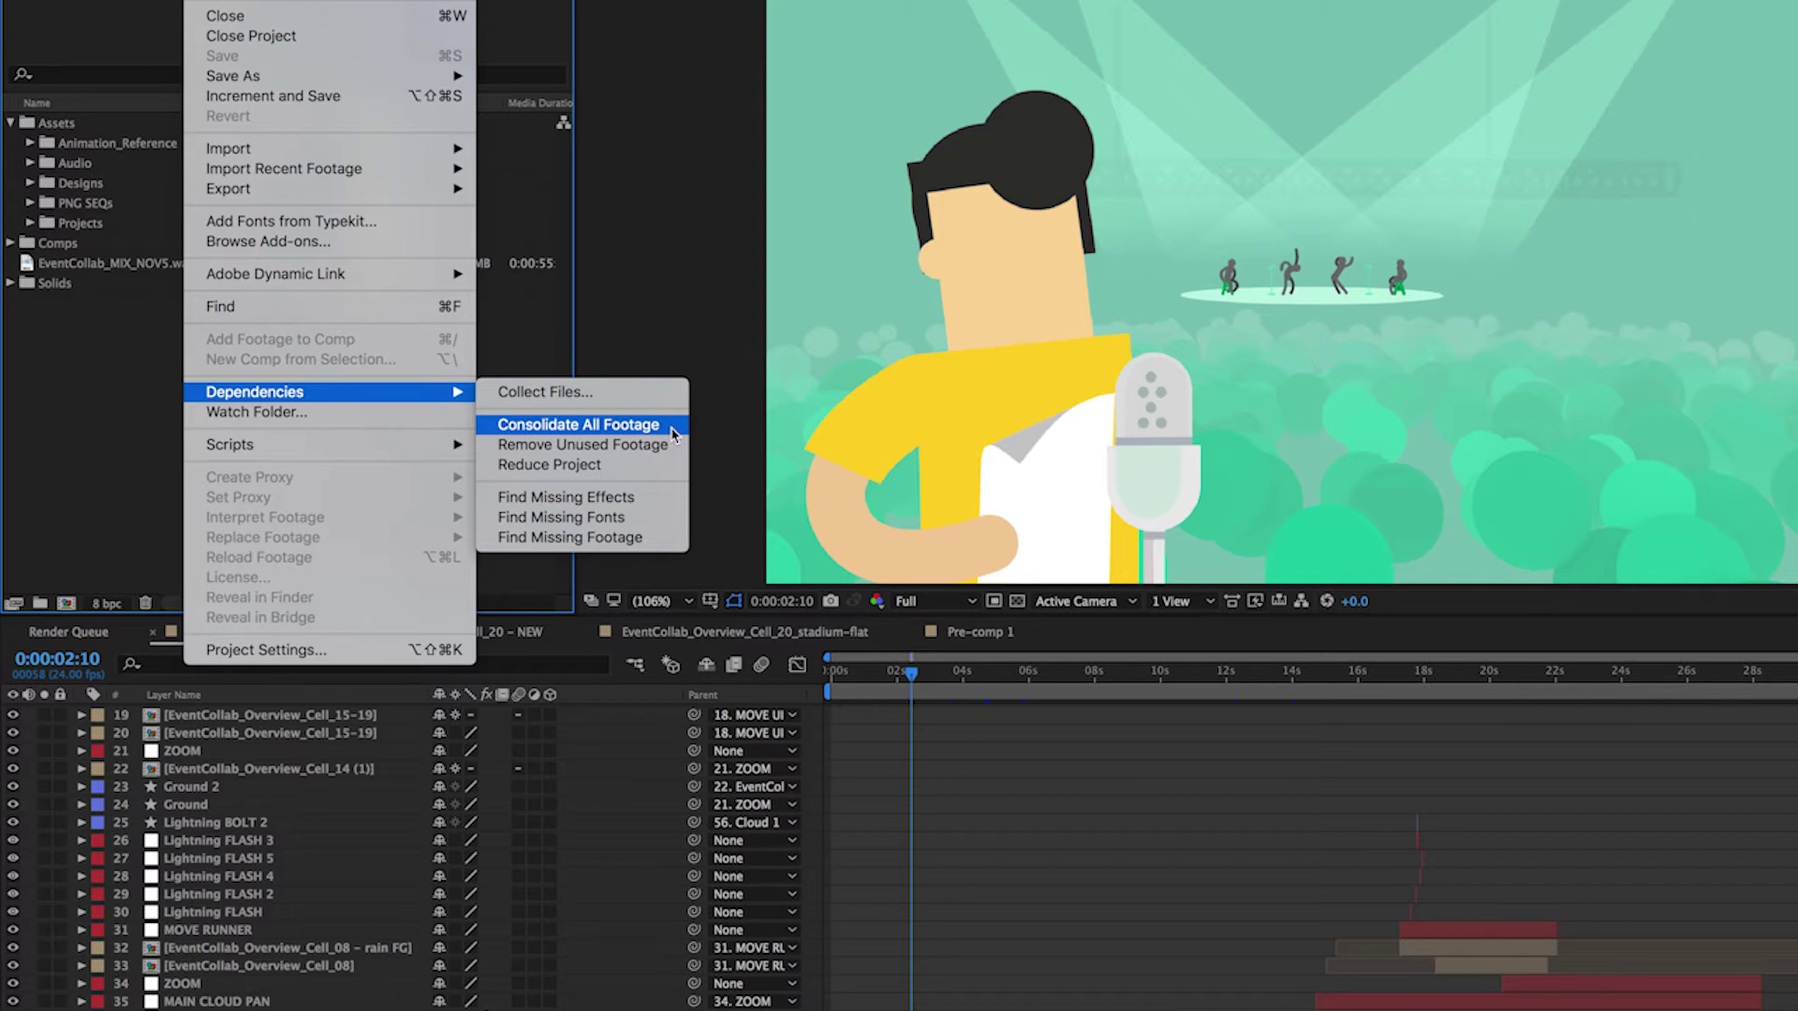
pyautogui.click(674, 433)
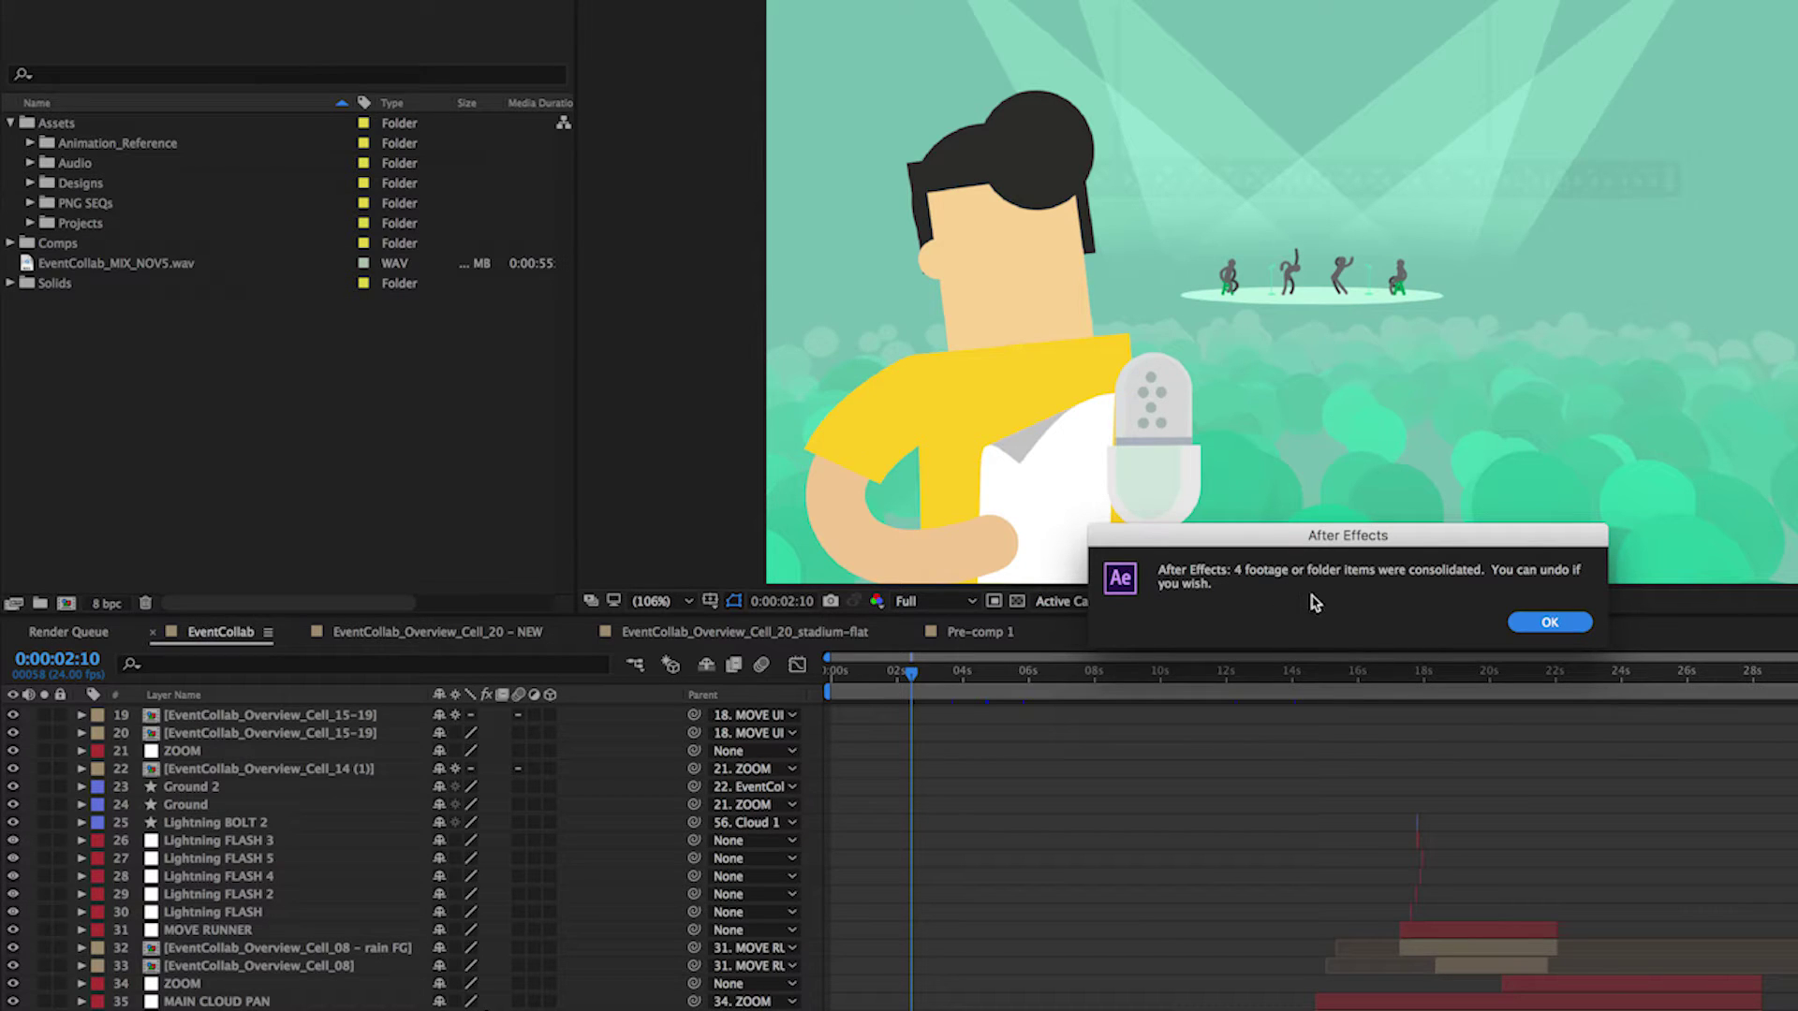
pyautogui.click(1539, 627)
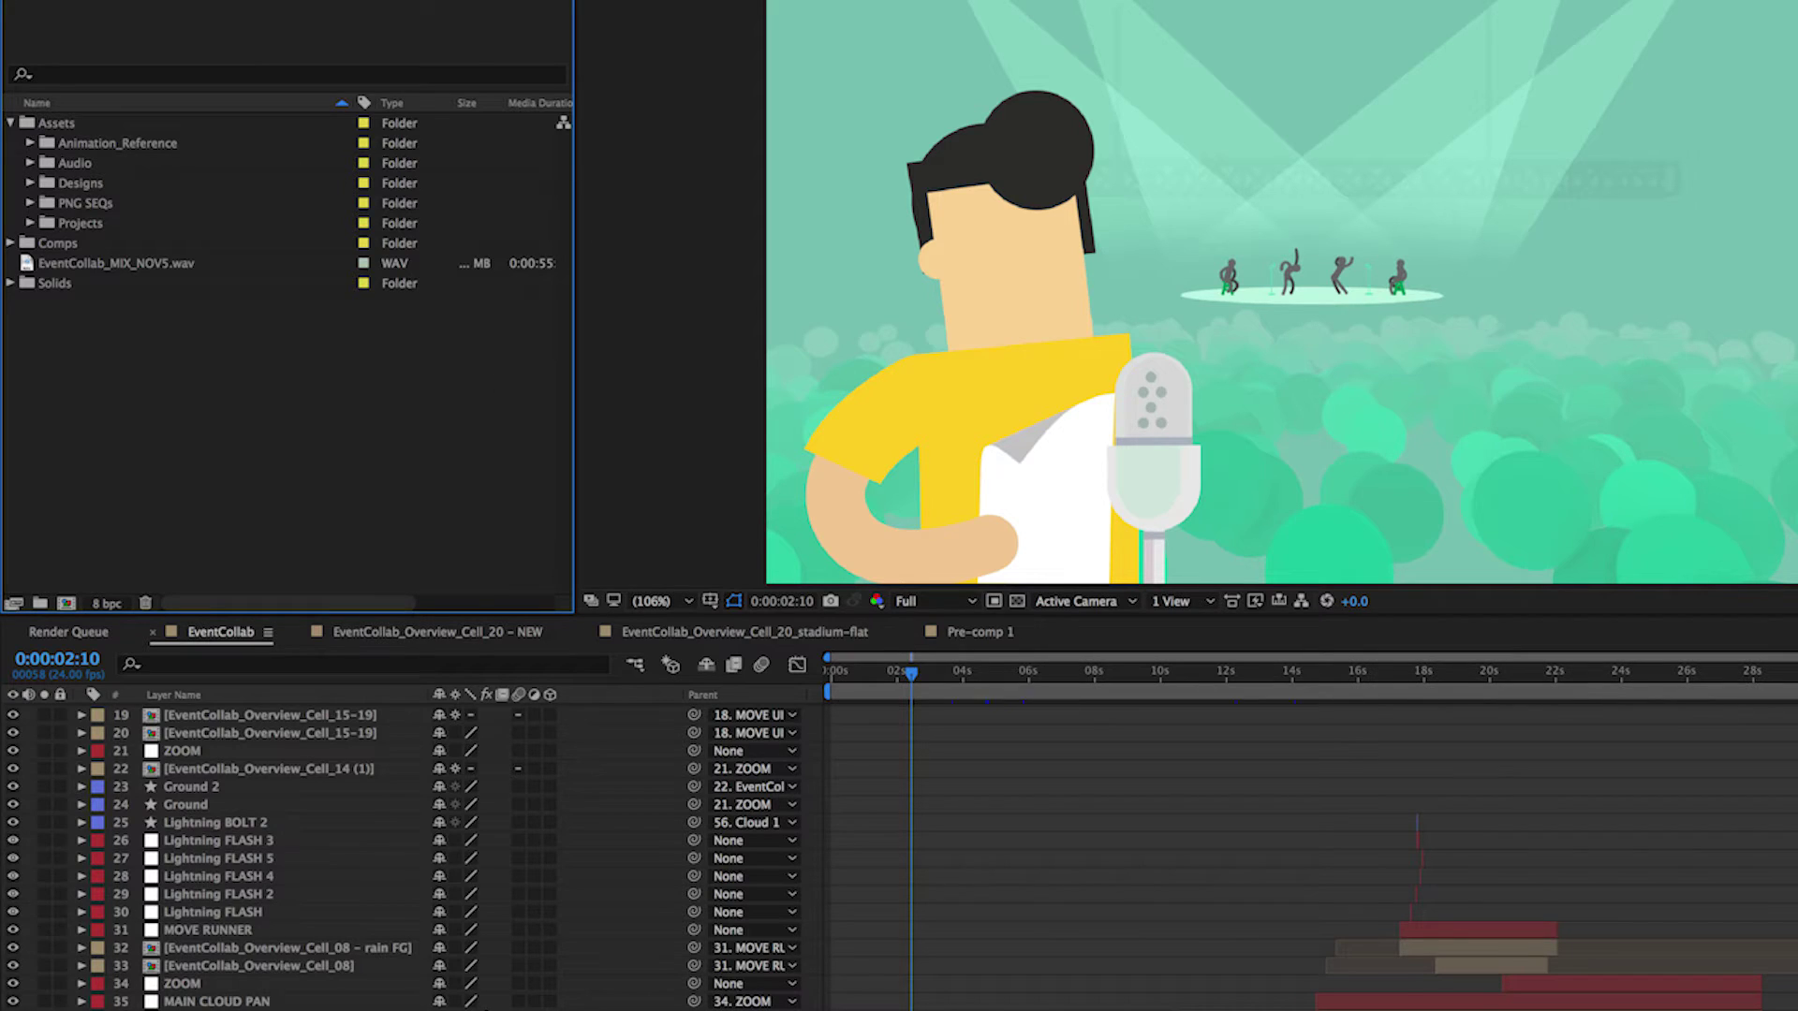
pyautogui.click(211, 1)
# Step: Run Remove Unused Footage, deleting 55 unused footage or folder items
pyautogui.moveTo(388, 393)
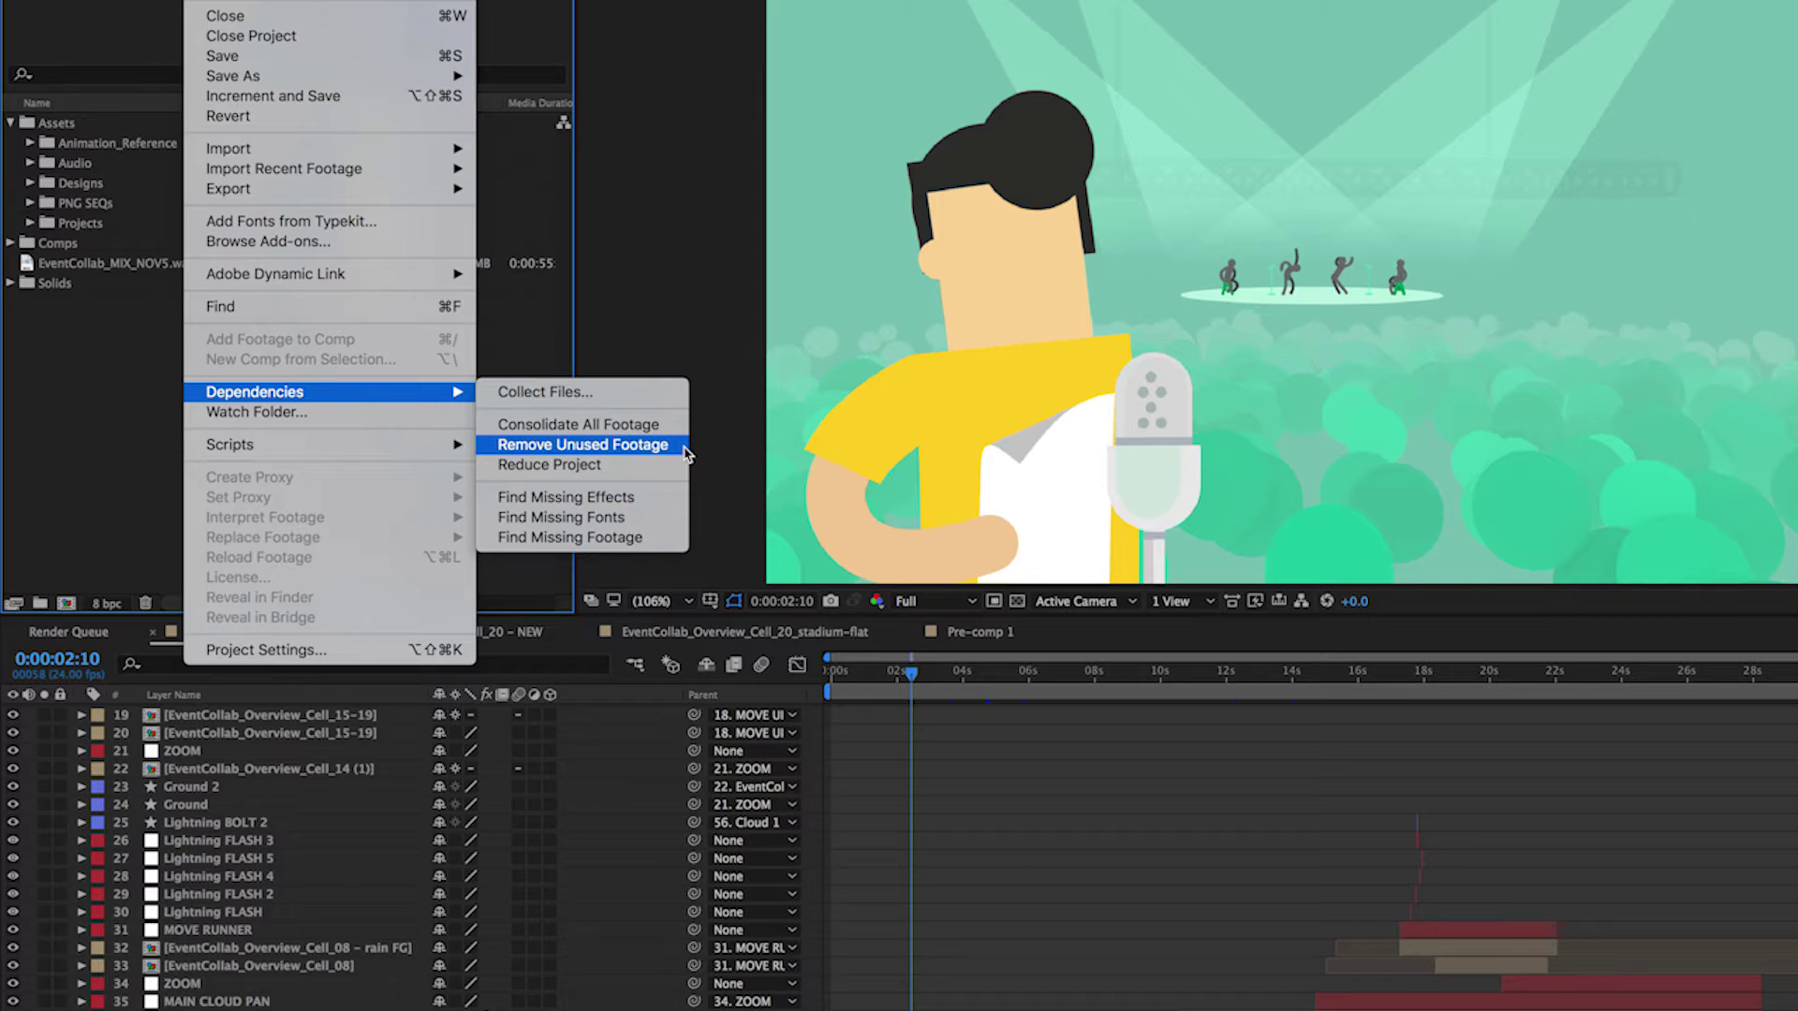
pyautogui.click(622, 454)
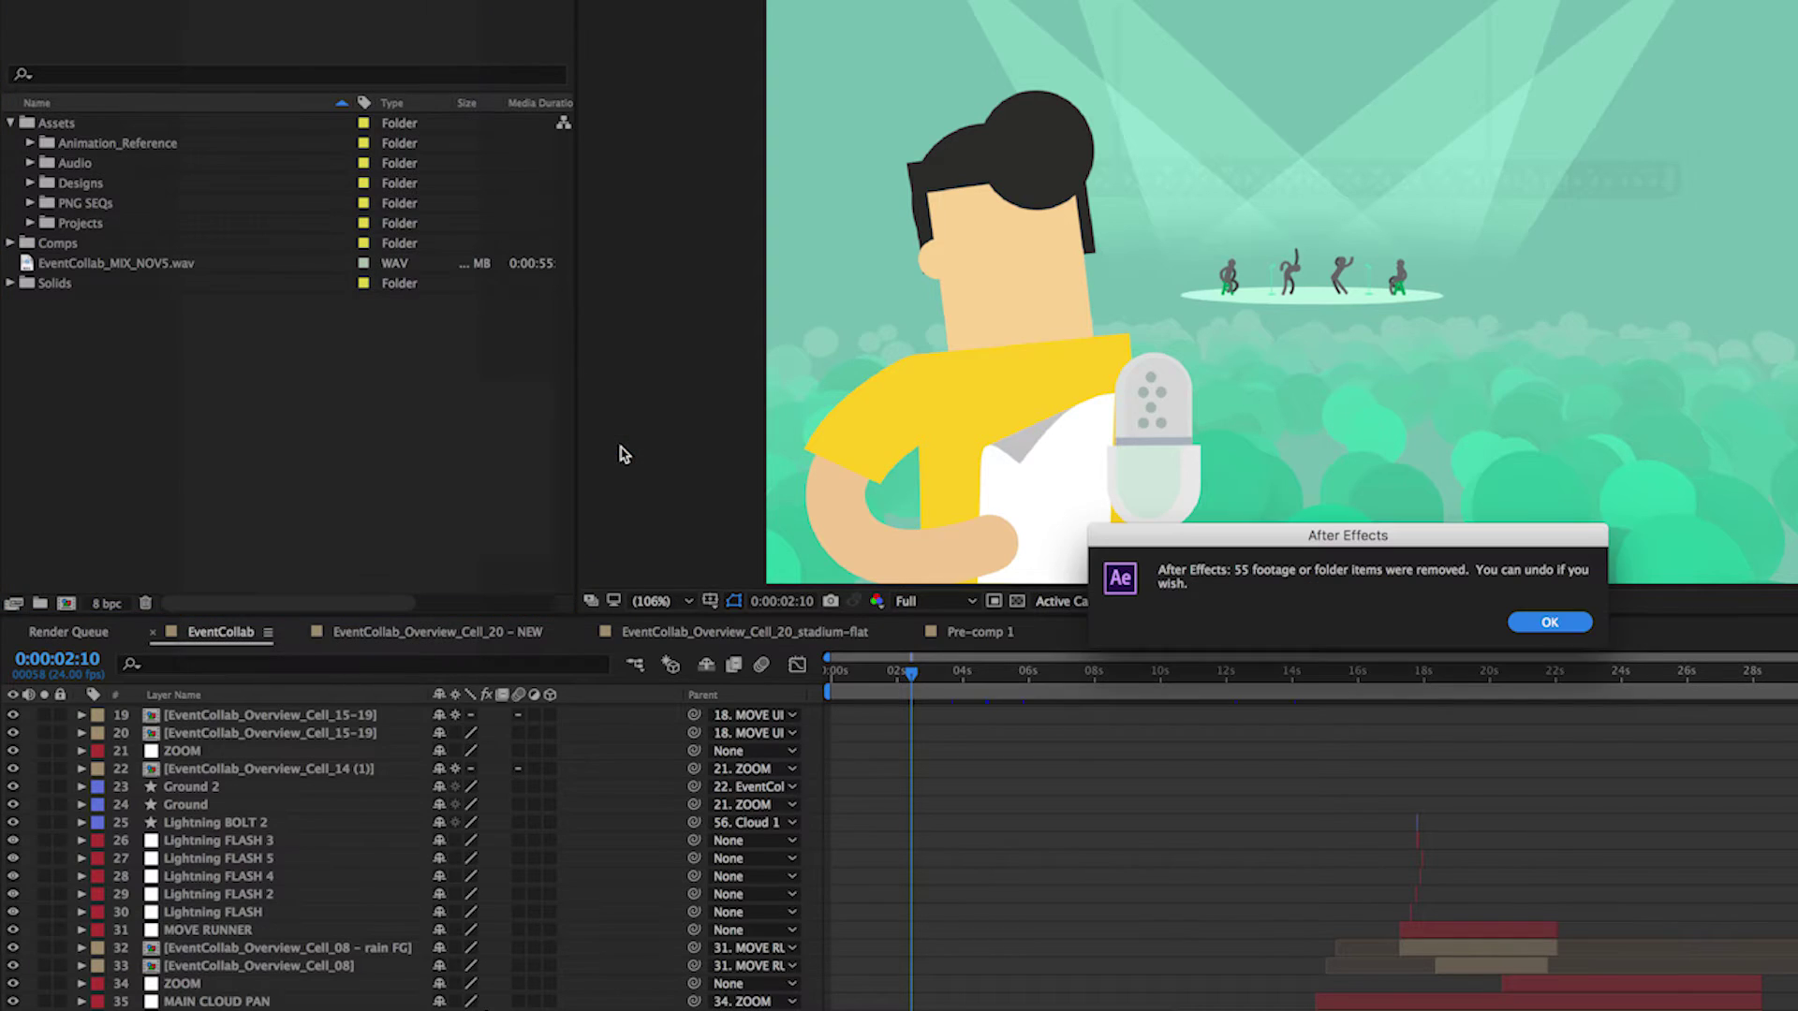
pyautogui.click(1541, 625)
pyautogui.click(210, 0)
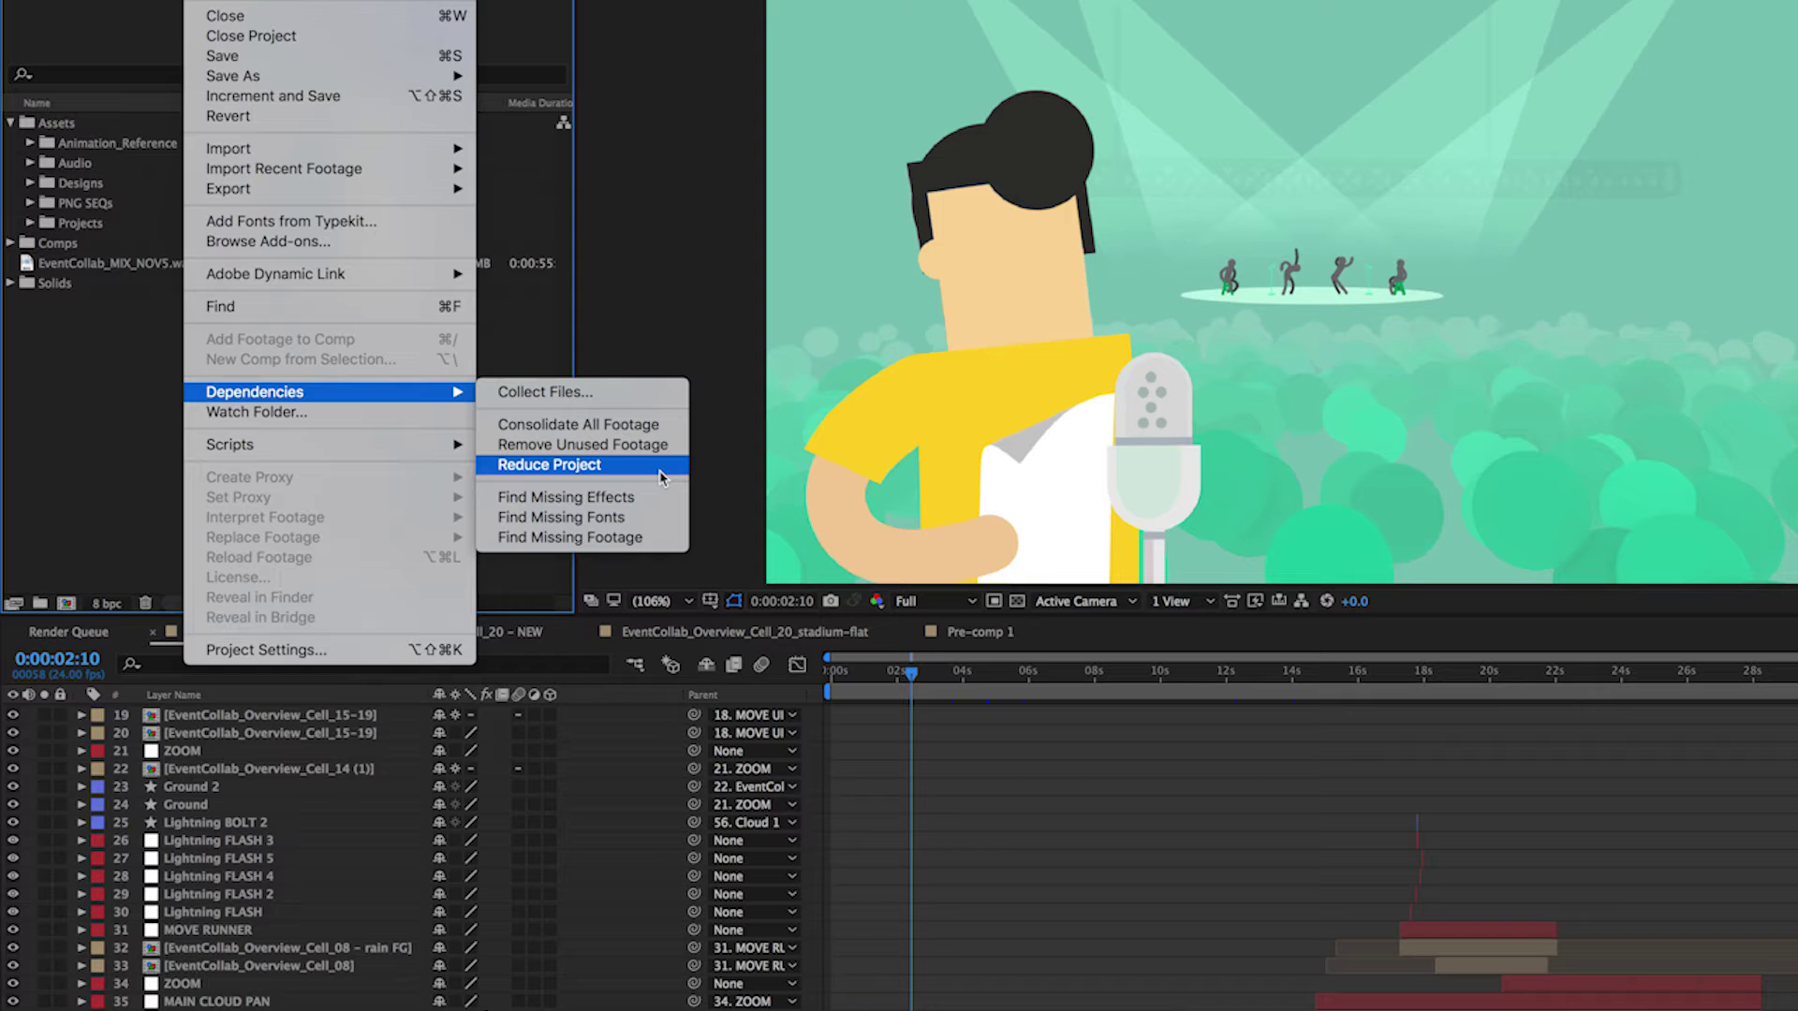
# Step: Select the EventCollab composition in Comps and move the current time to about 17 seconds
pyautogui.click(660, 465)
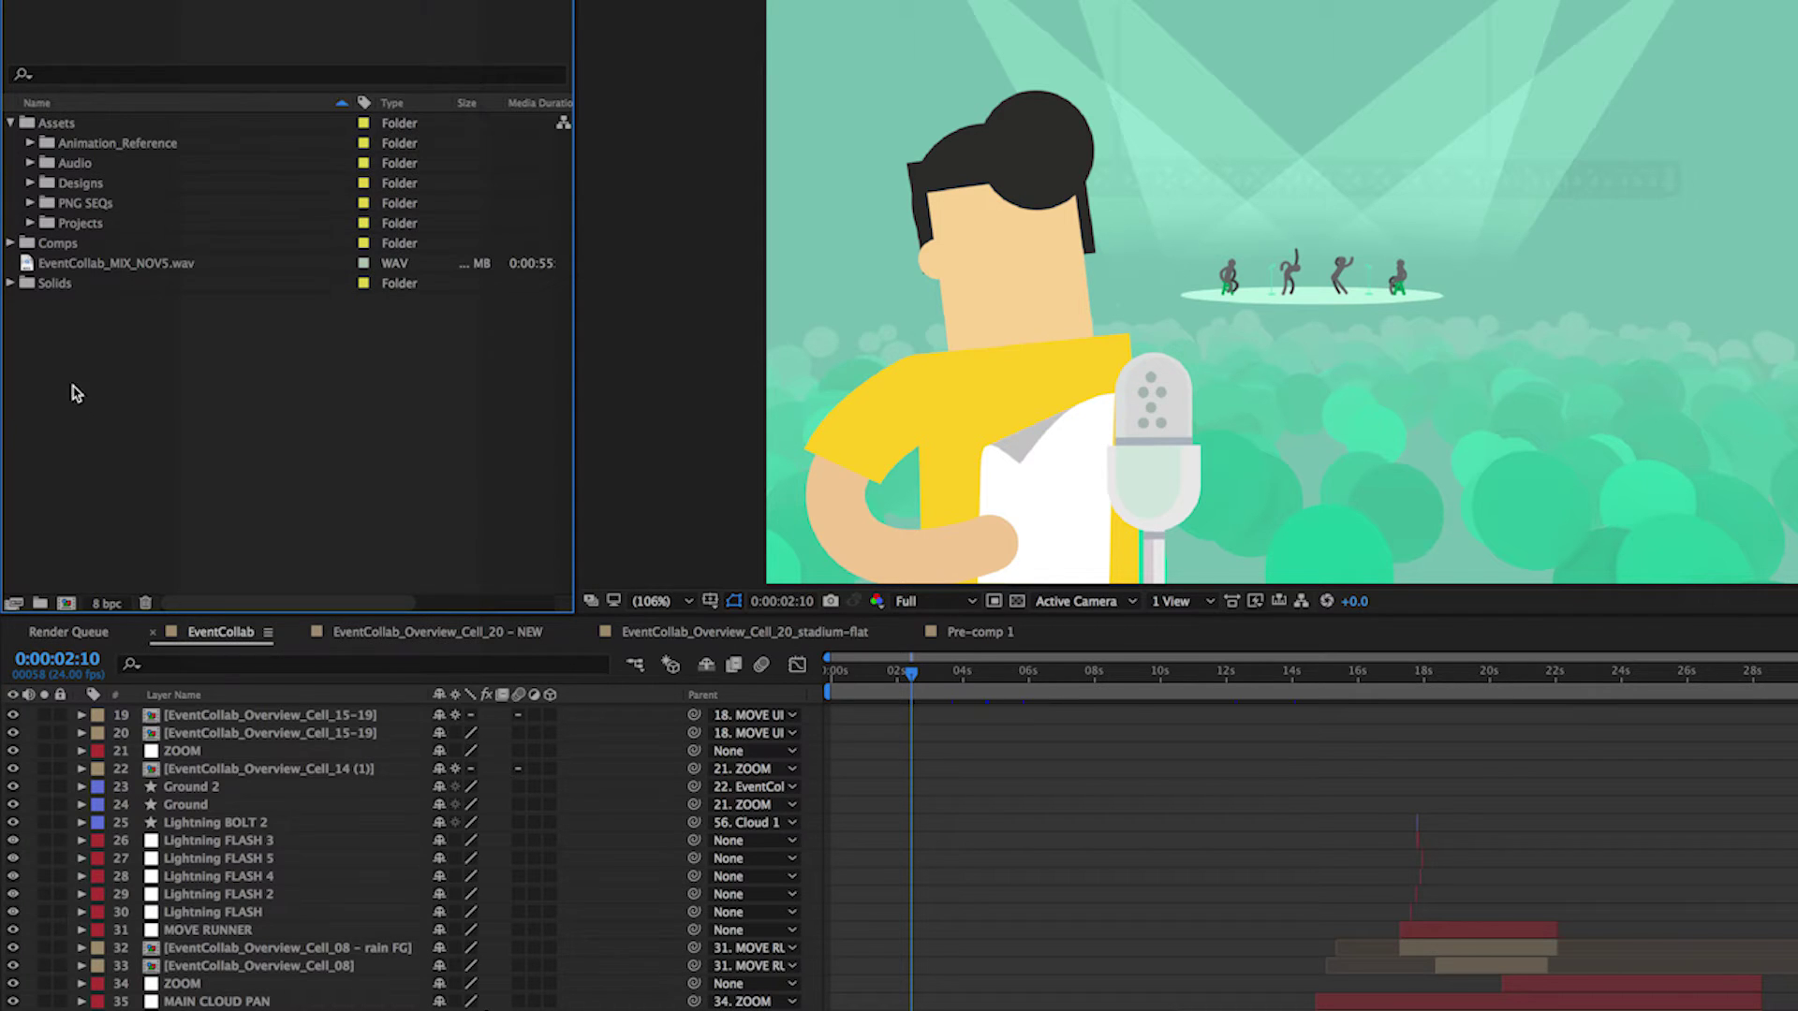
pyautogui.click(12, 124)
pyautogui.click(10, 142)
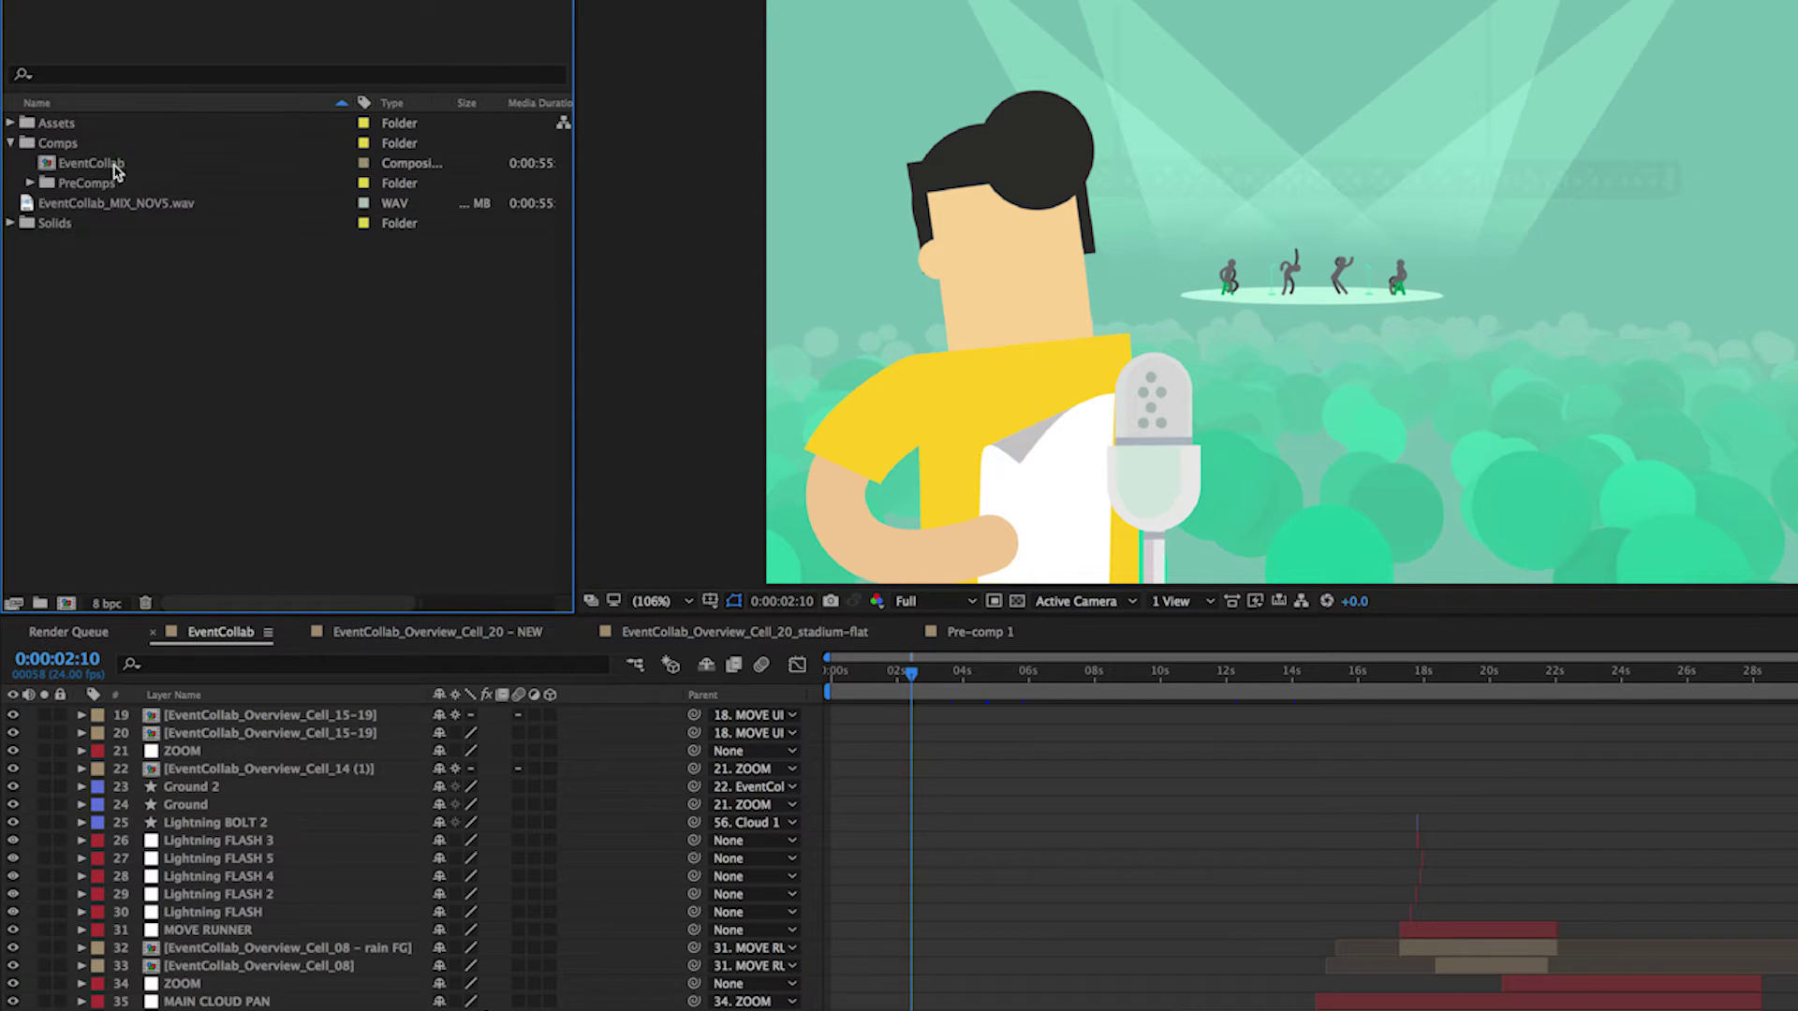
pyautogui.click(120, 168)
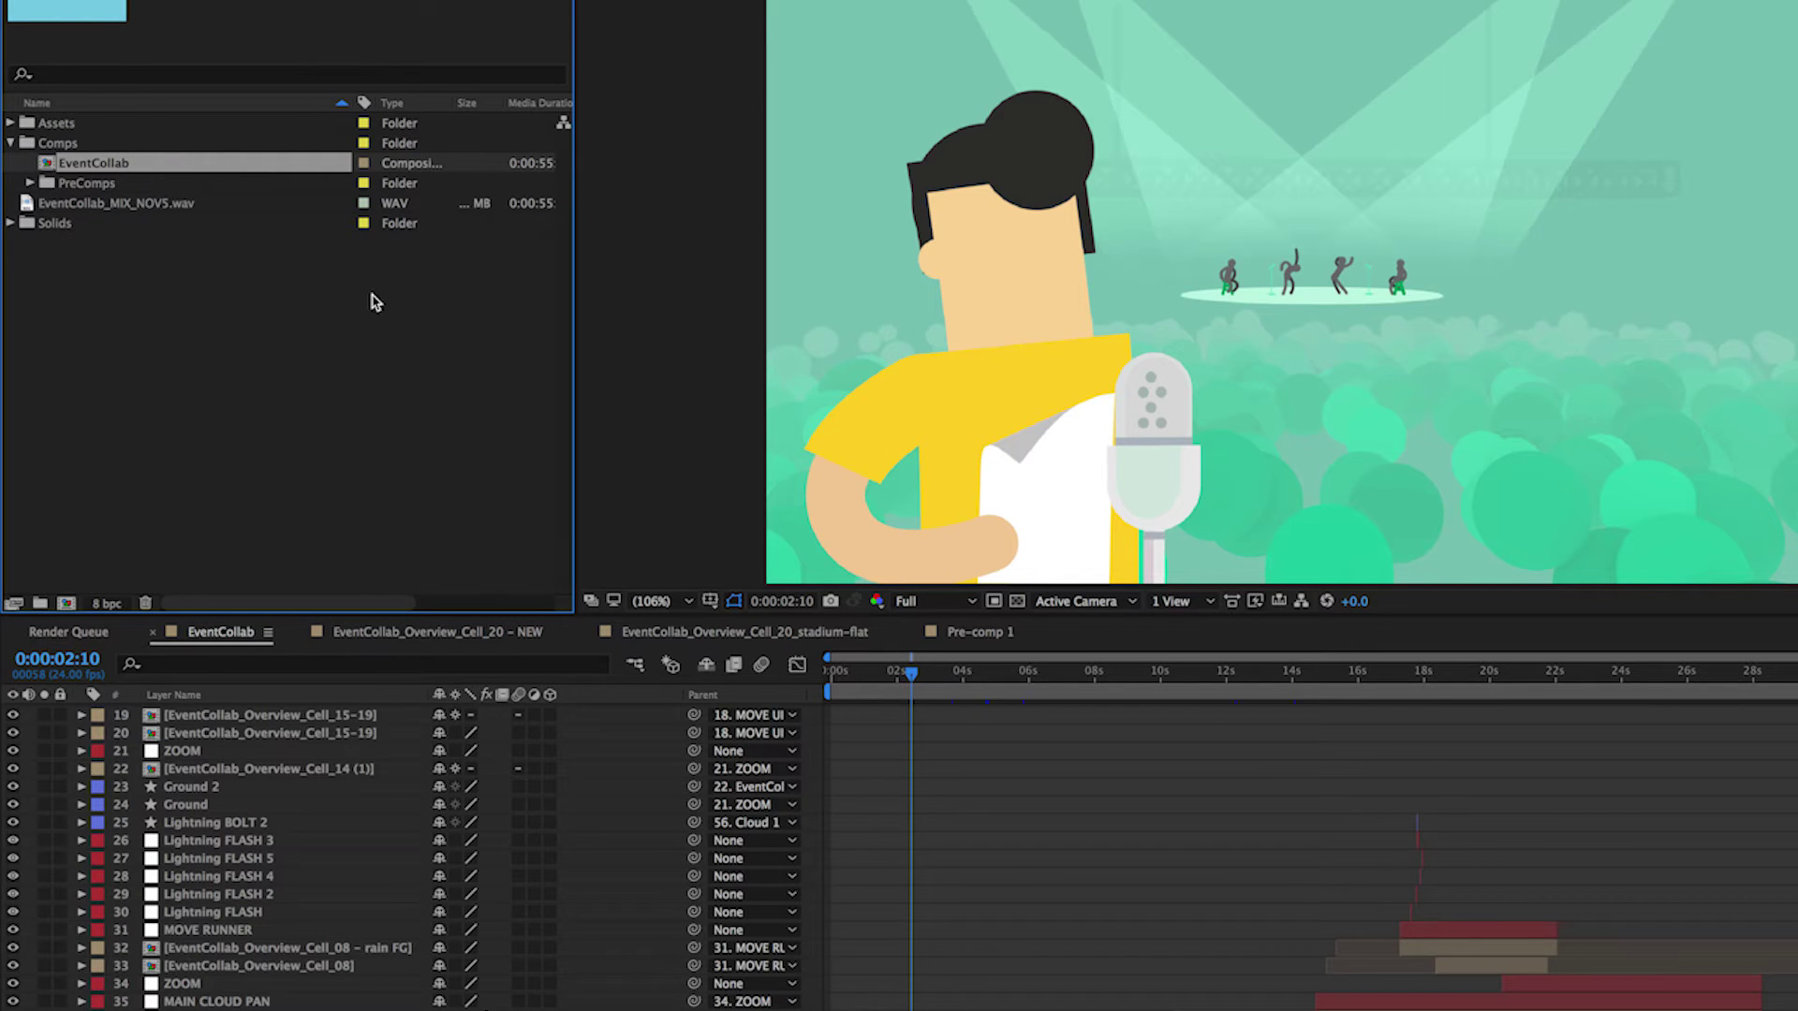
pyautogui.scroll(6, 1395, 857)
pyautogui.click(1392, 672)
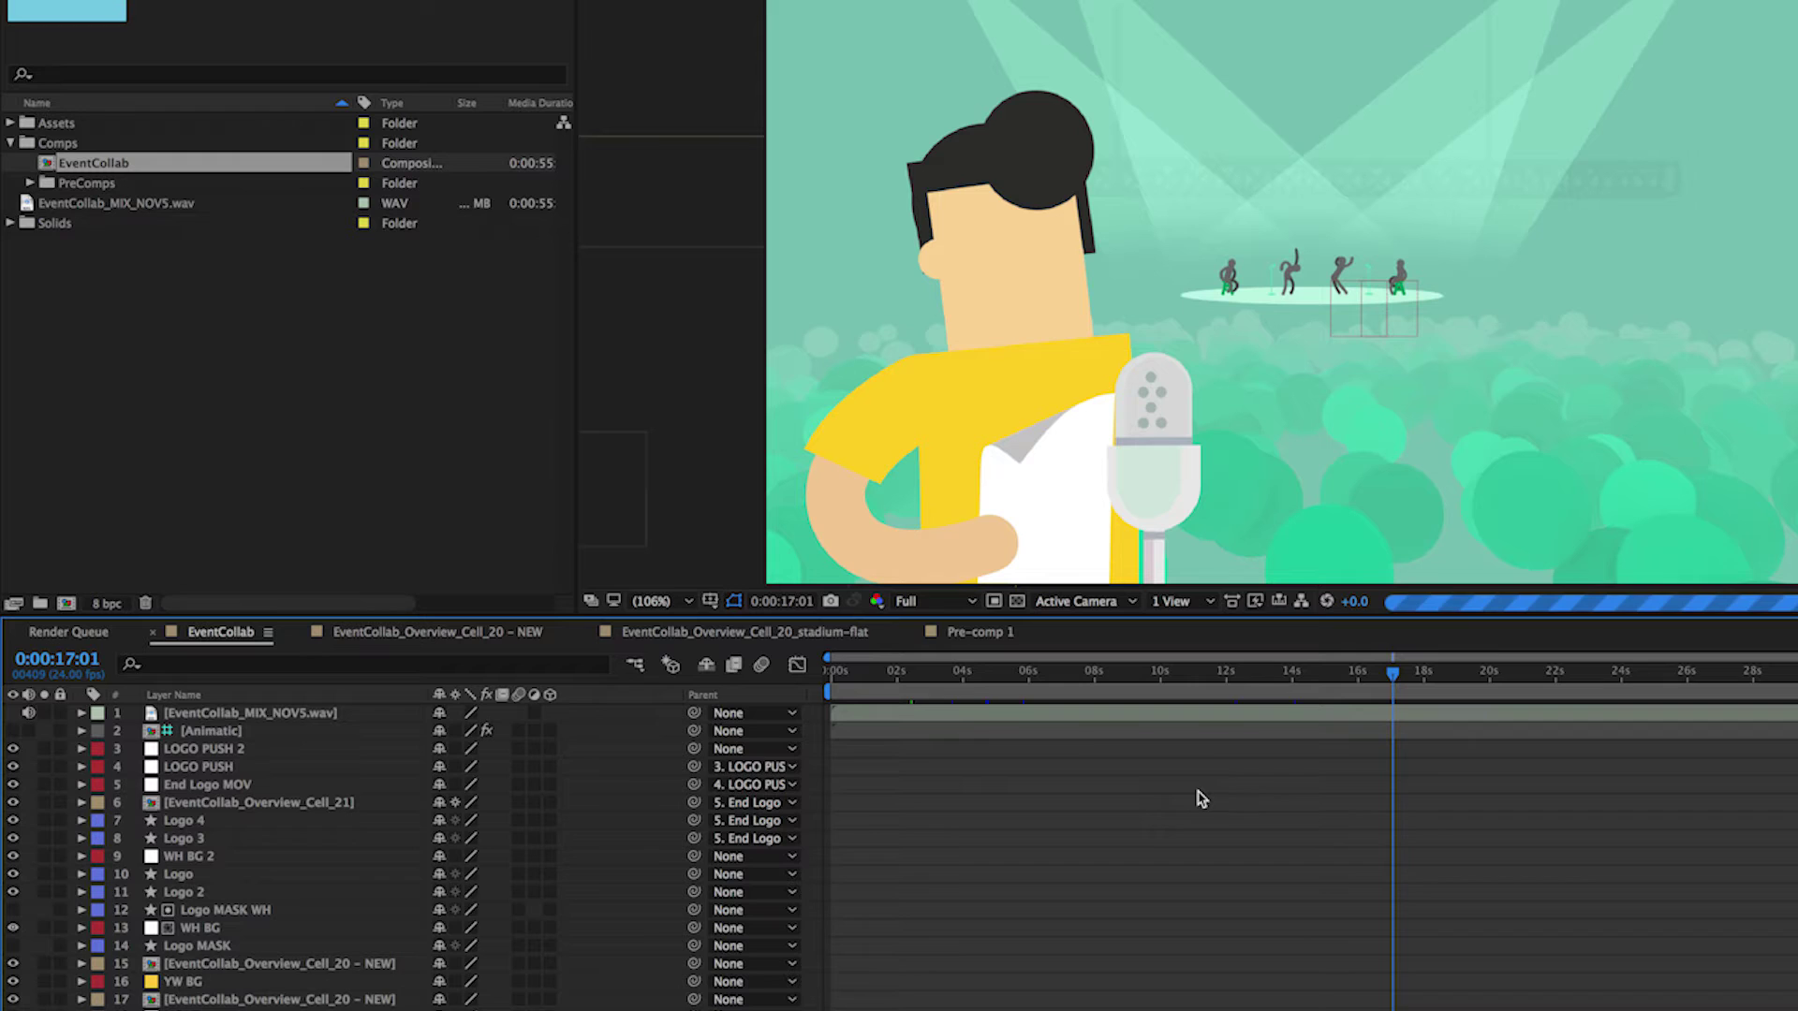
# Step: Reduce the project to EventCollab, deleting its 156 unused items
pyautogui.scroll(-8, 1201, 799)
pyautogui.scroll(-5, 1202, 799)
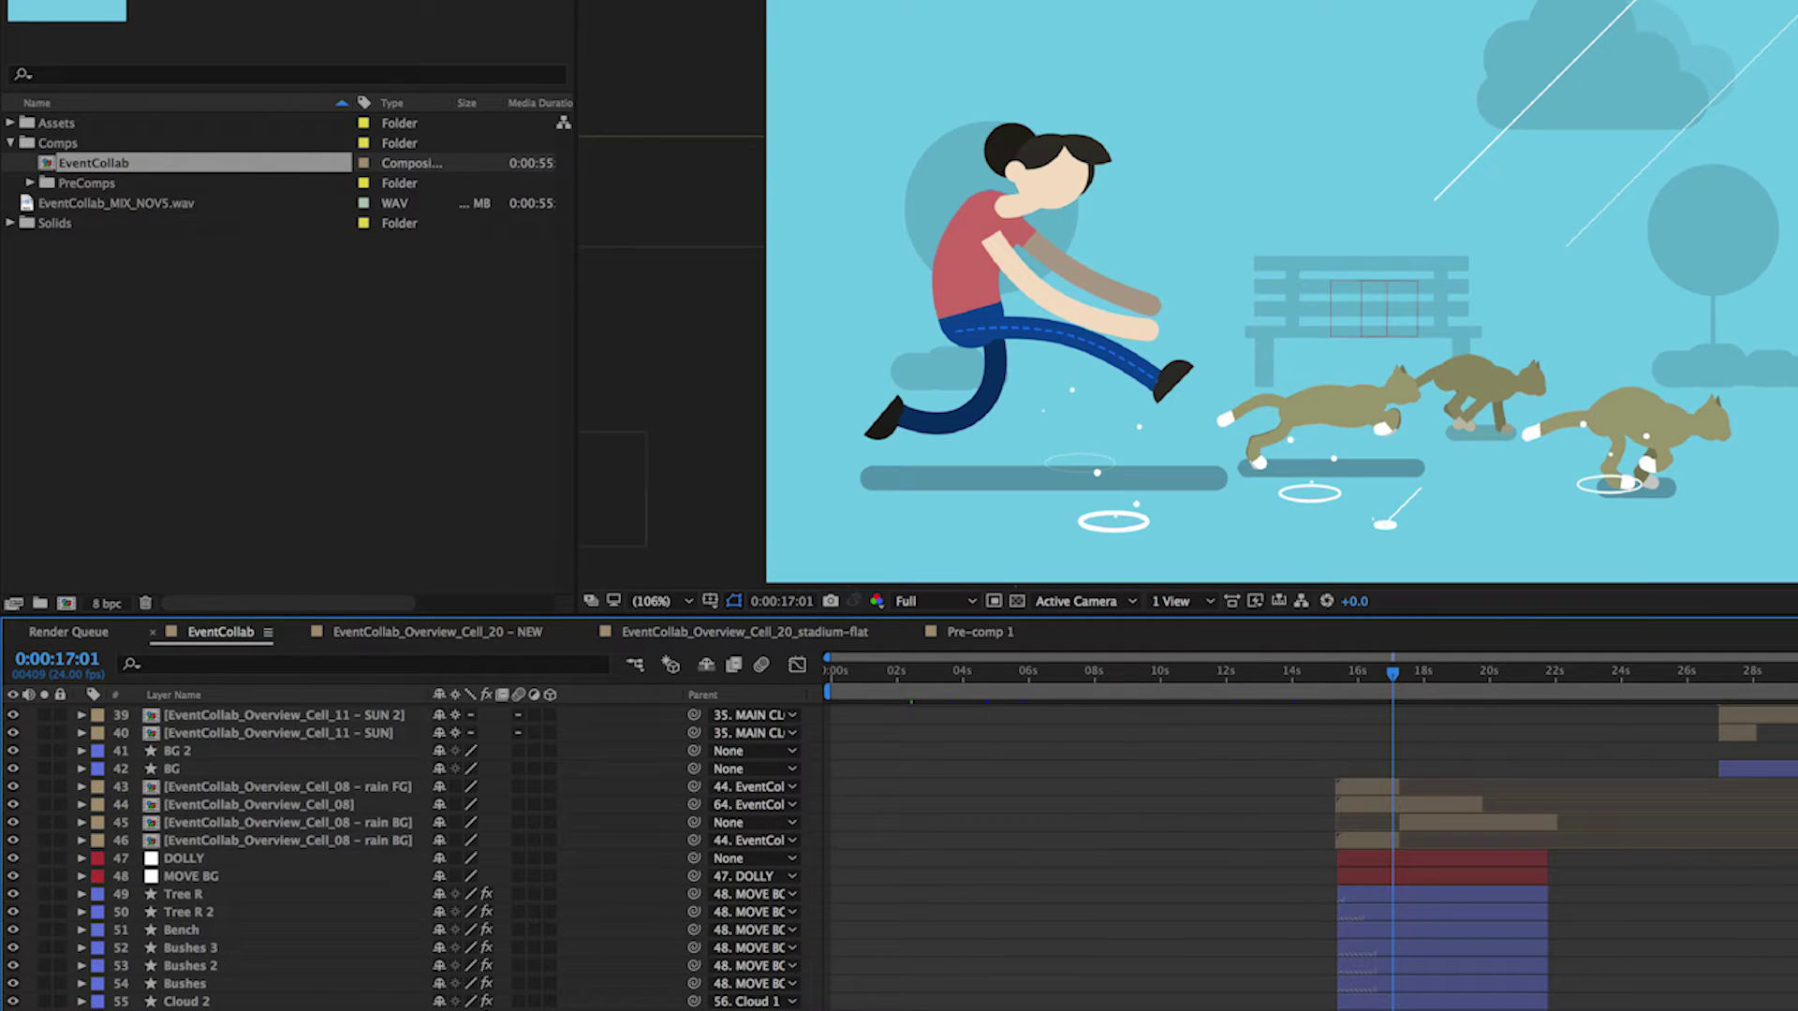
pyautogui.click(208, 0)
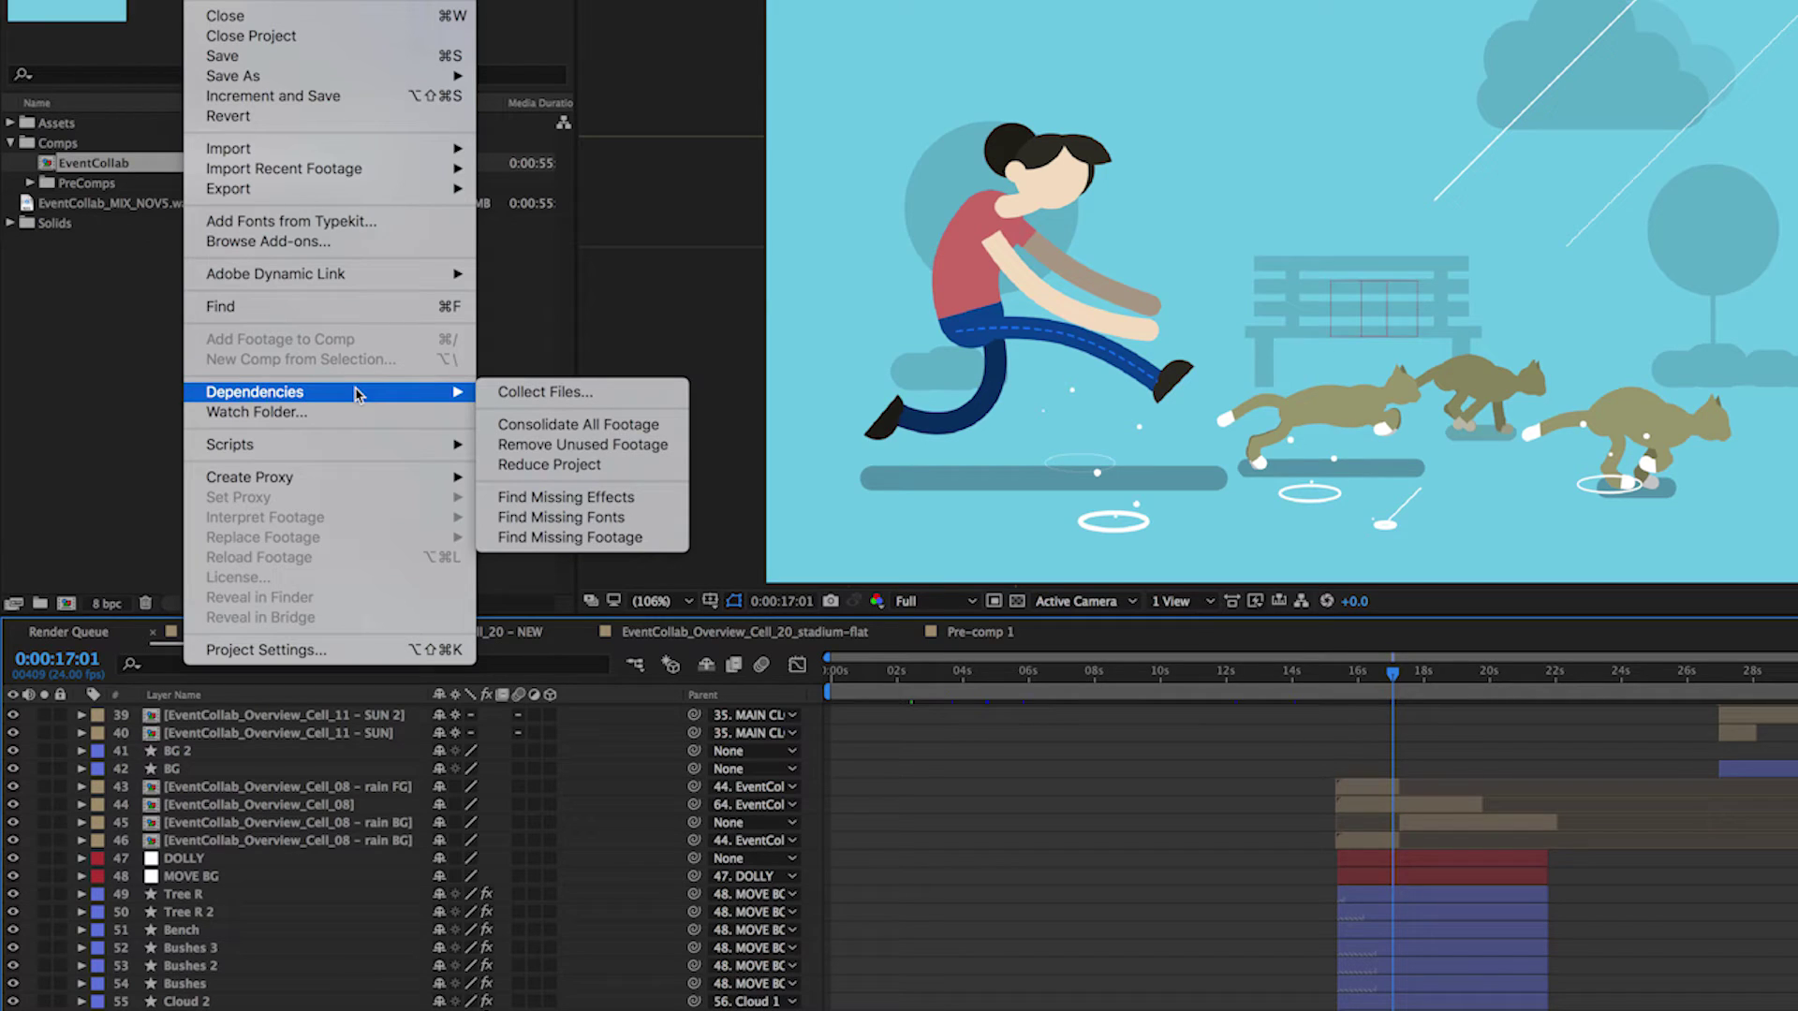
pyautogui.click(642, 465)
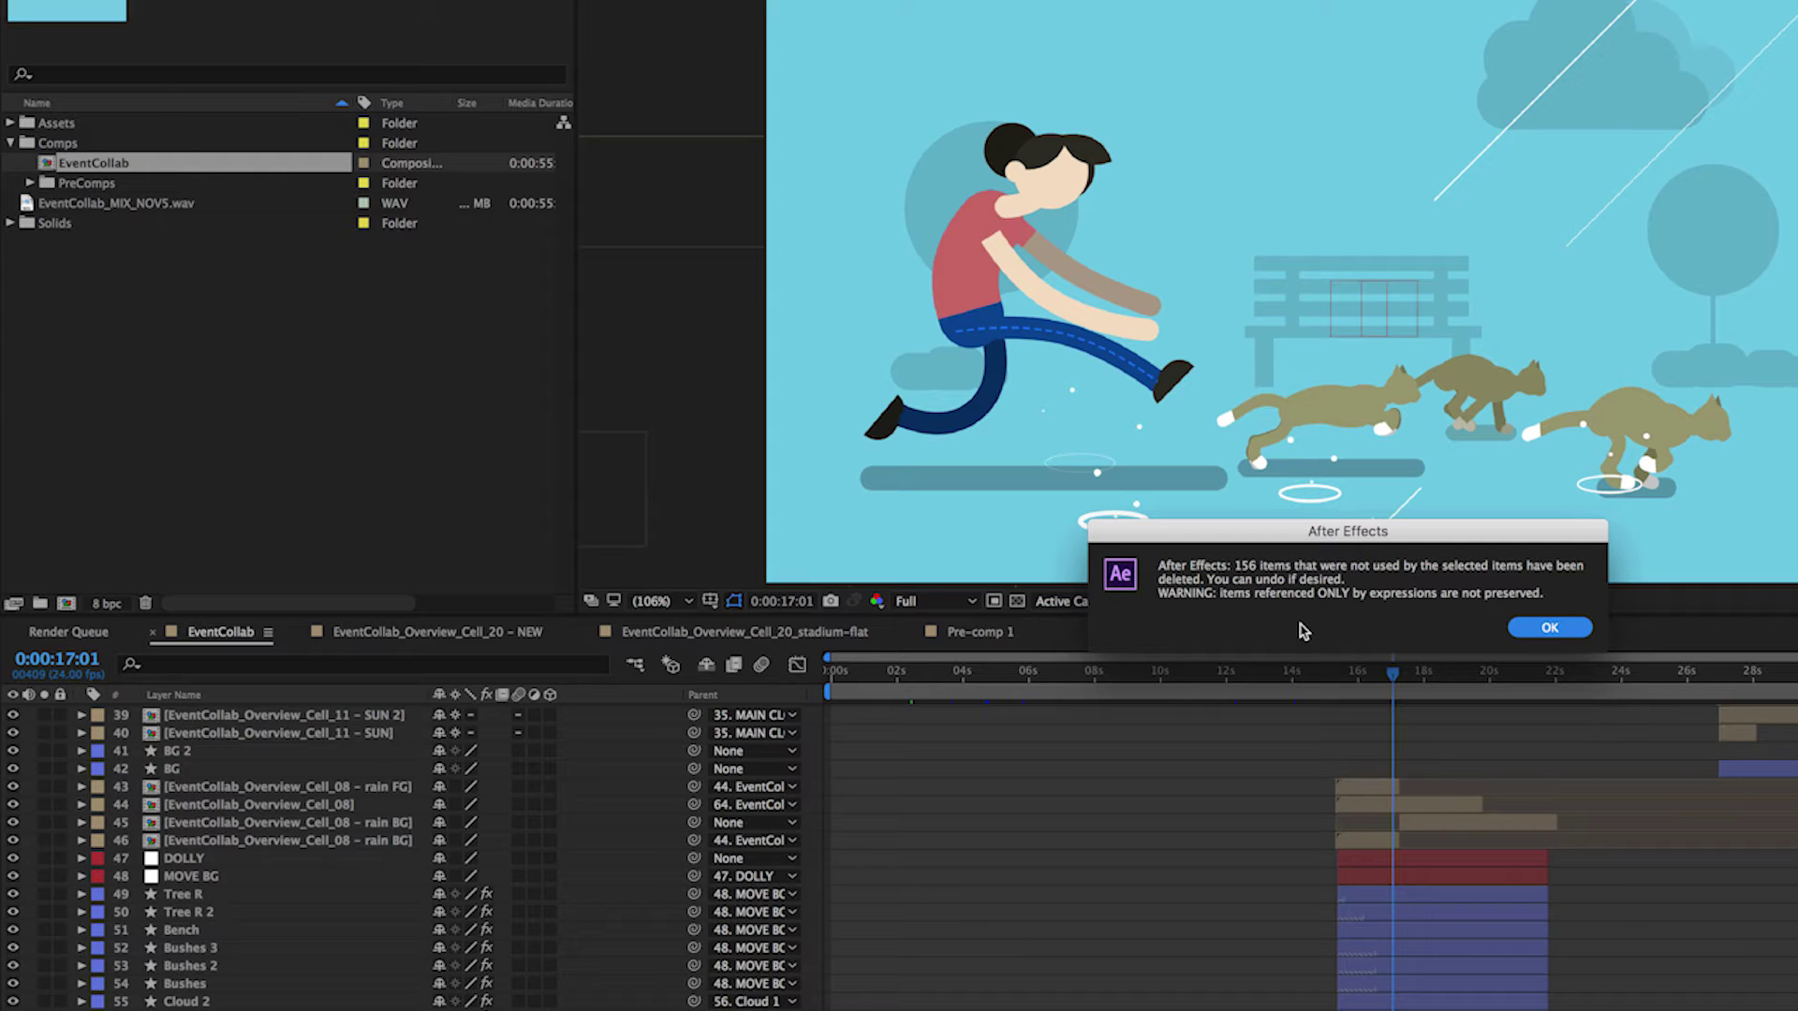
pyautogui.click(1547, 629)
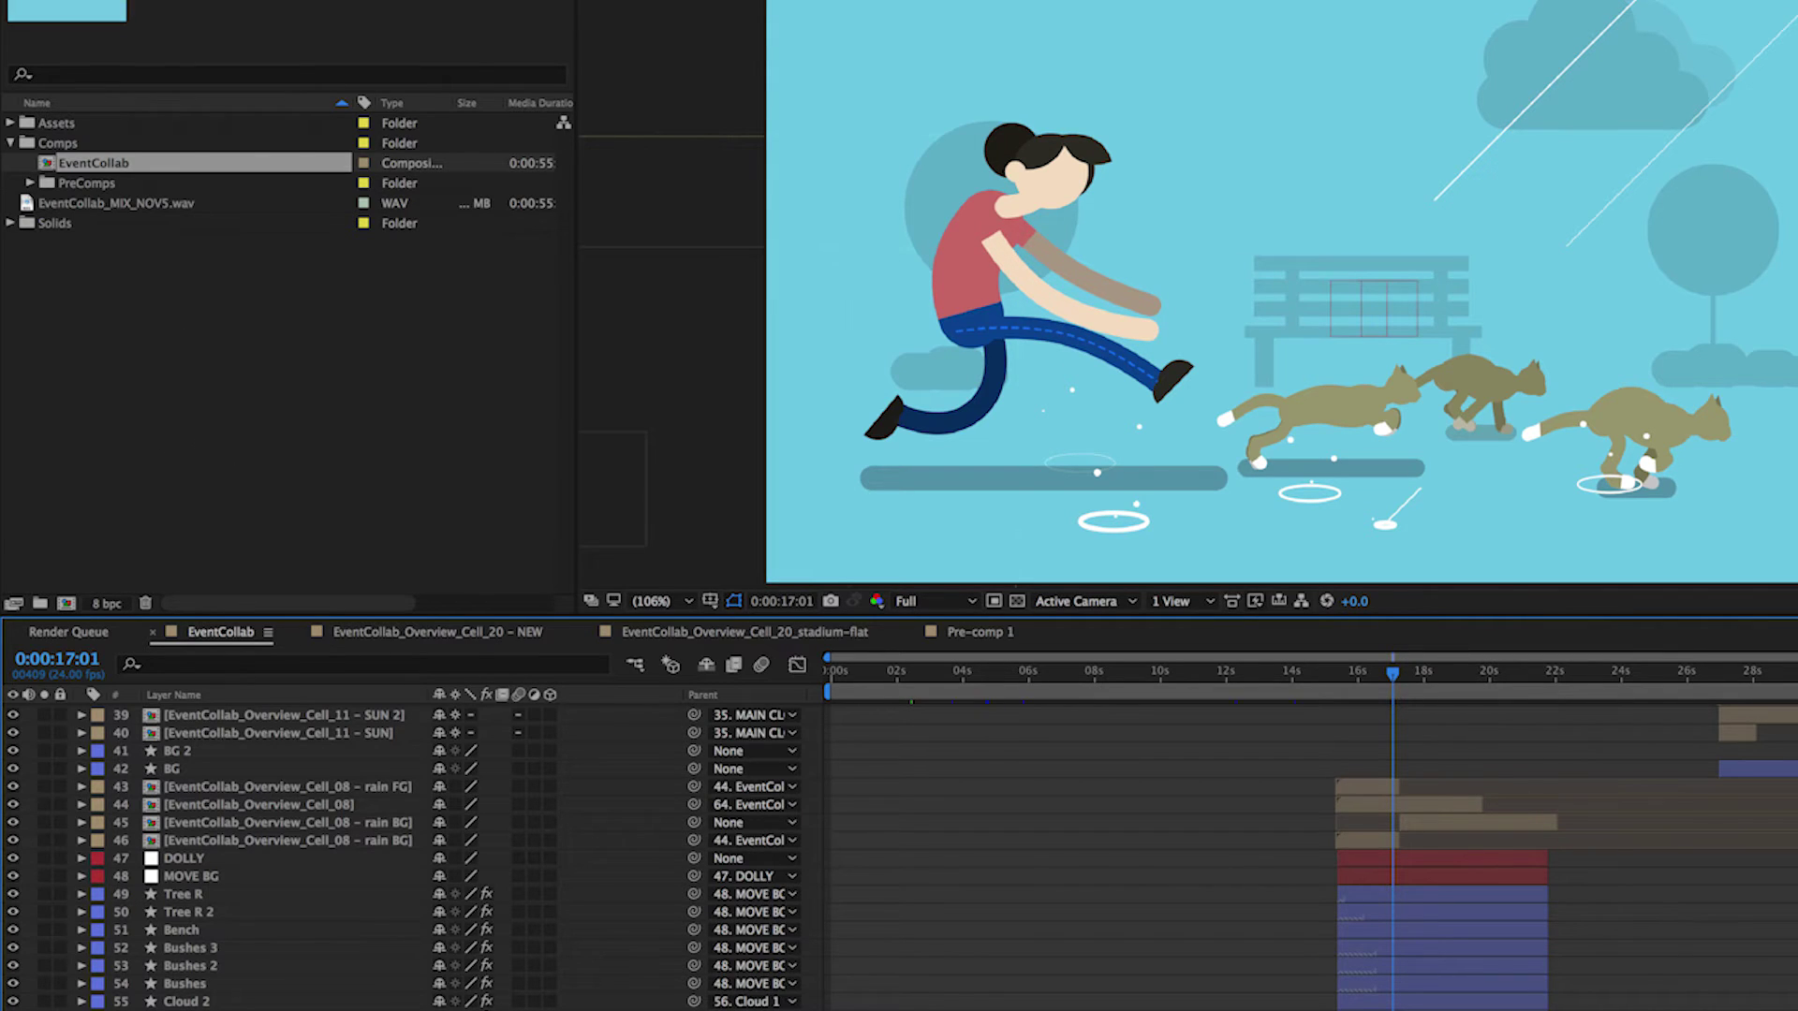
# Step: Save the project and start Collect Files for All source files with Reveal in Finder on
pyautogui.click(215, 2)
pyautogui.moveTo(337, 391)
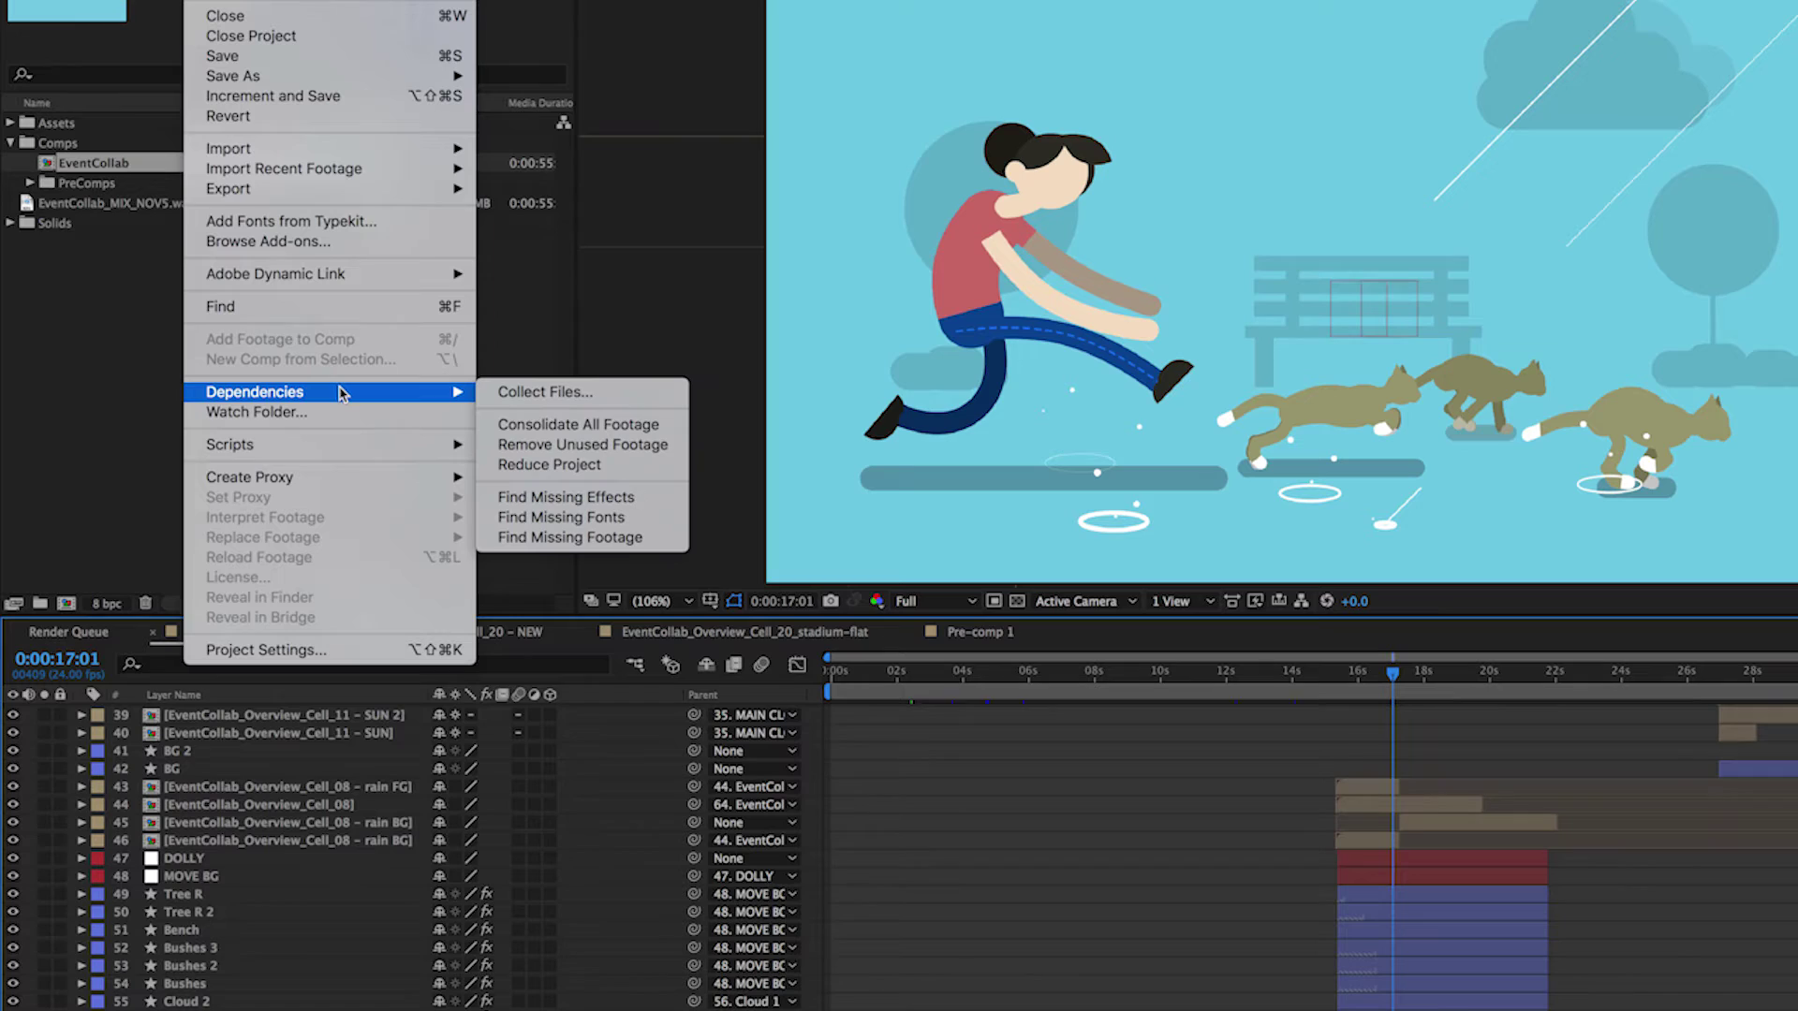
pyautogui.click(646, 396)
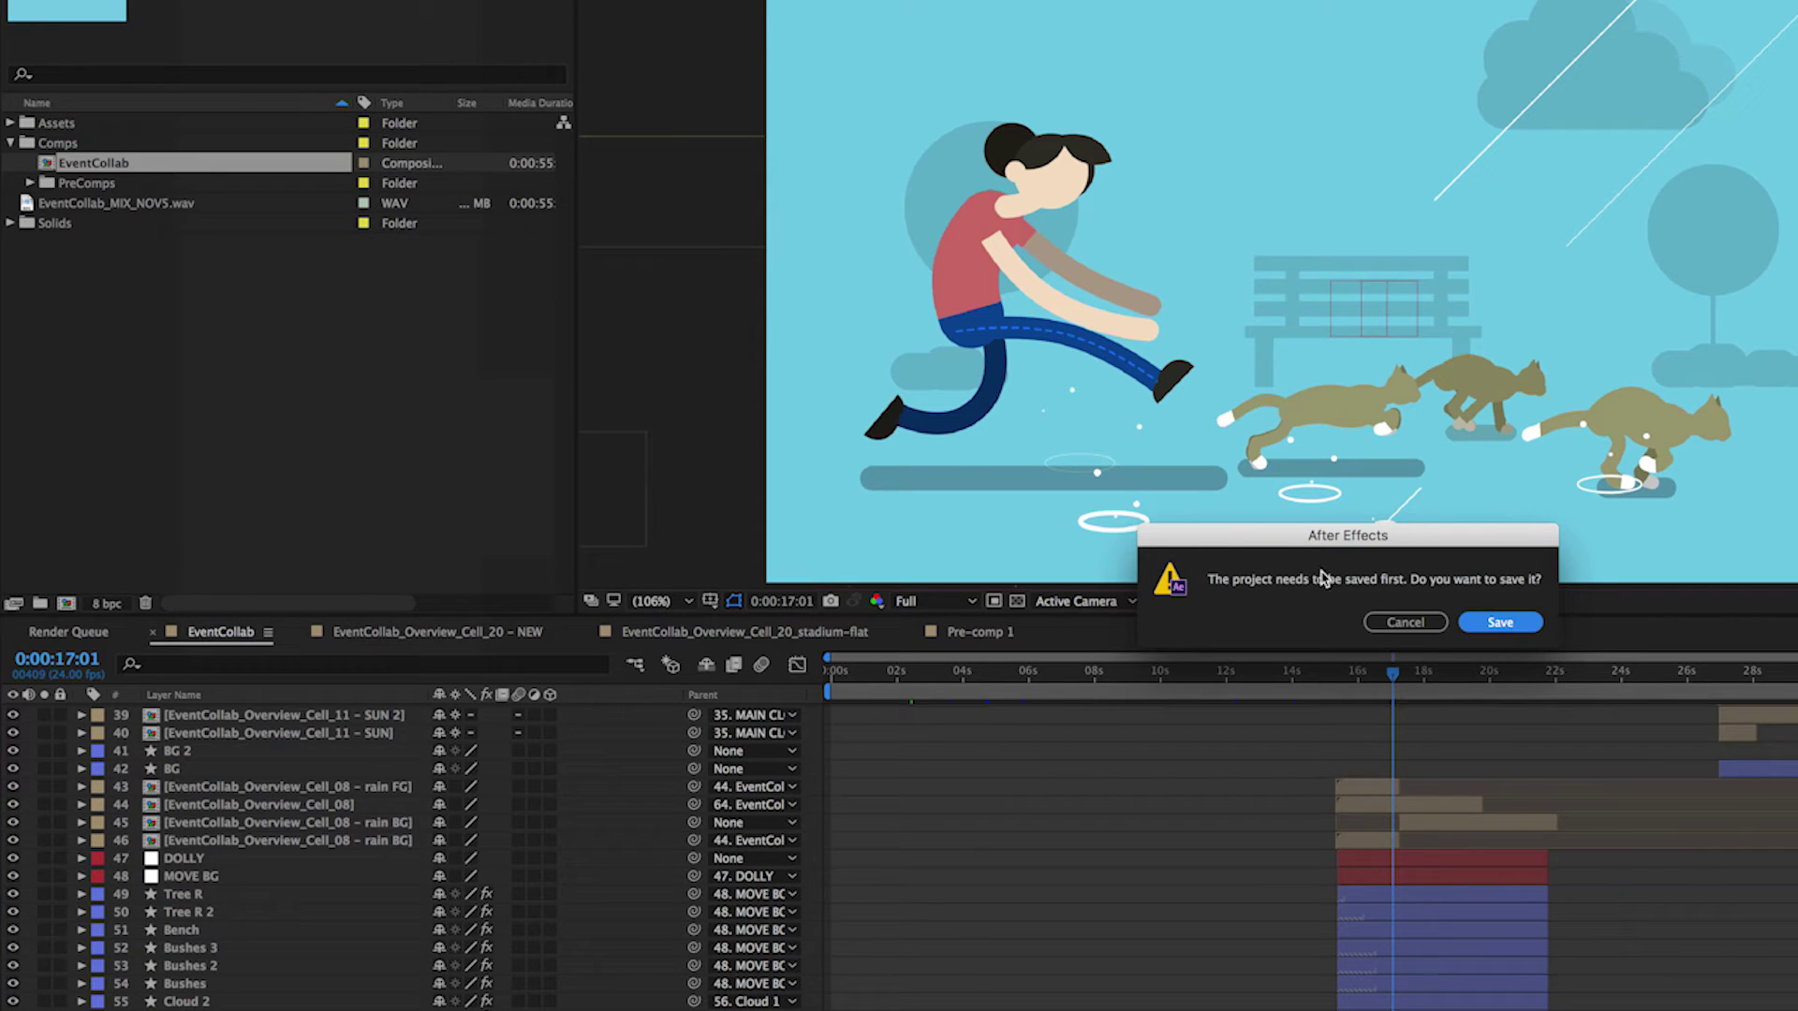
pyautogui.click(1522, 626)
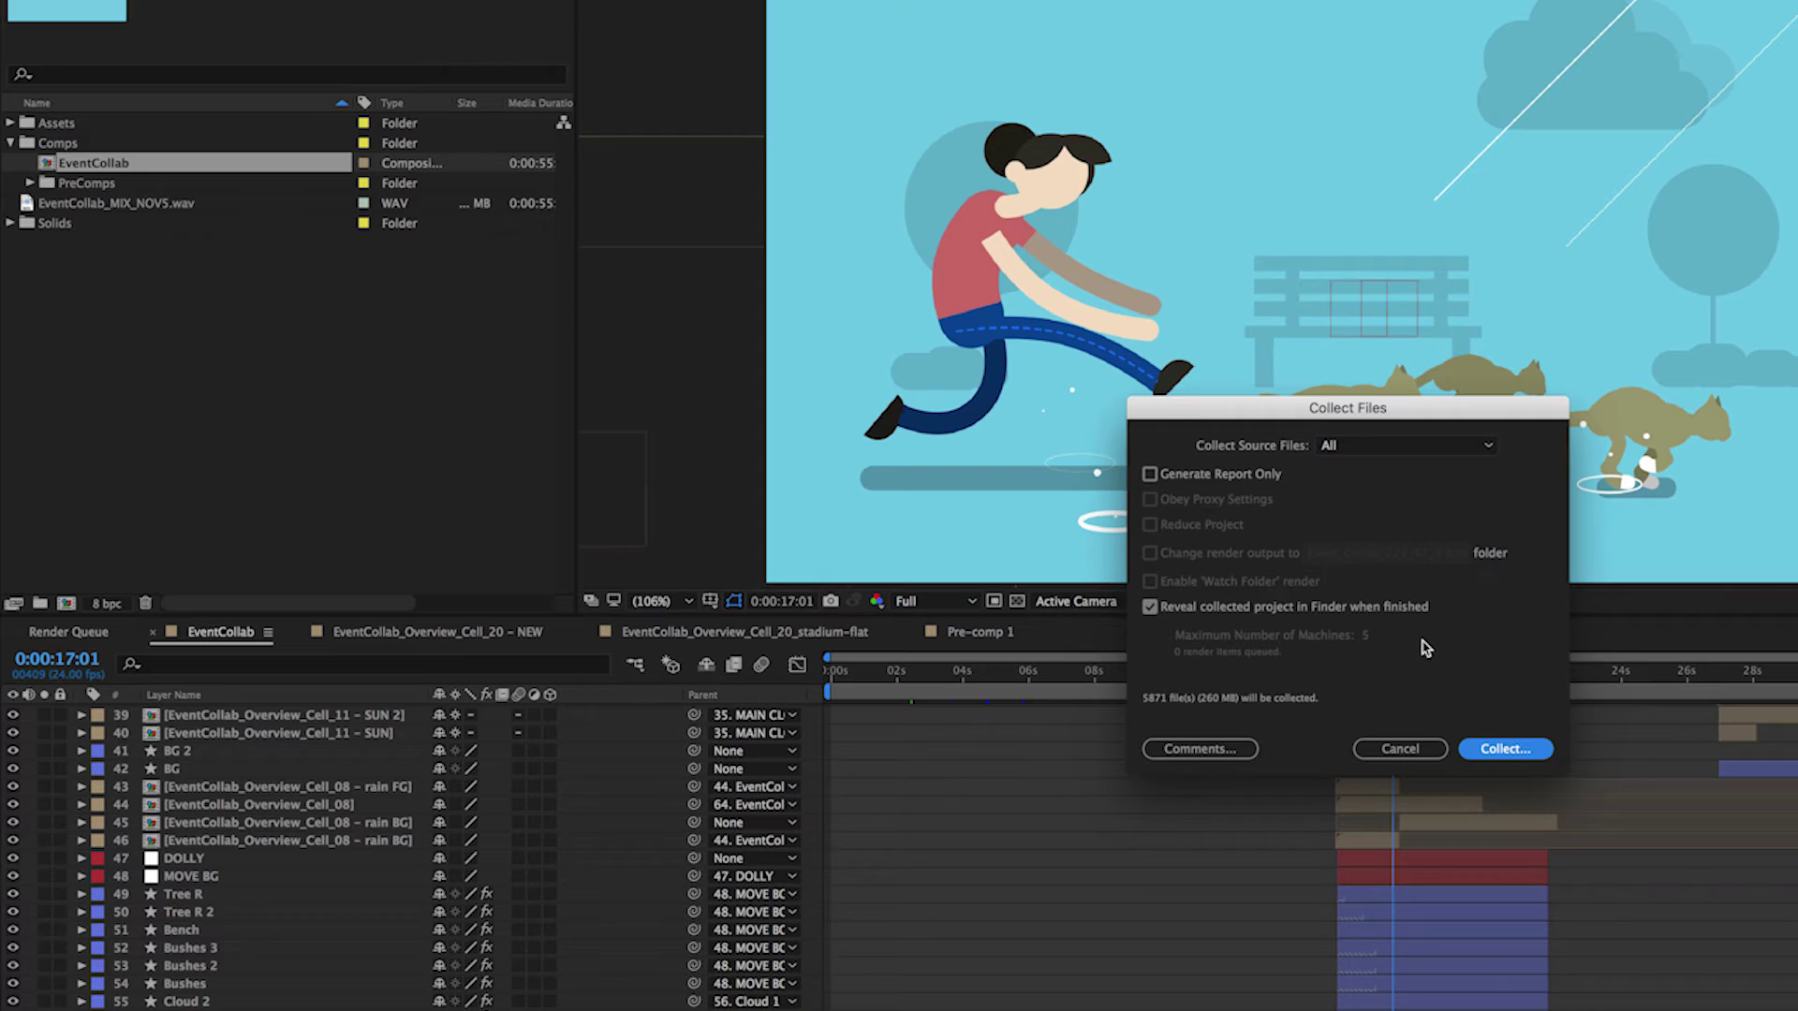
pyautogui.click(1355, 450)
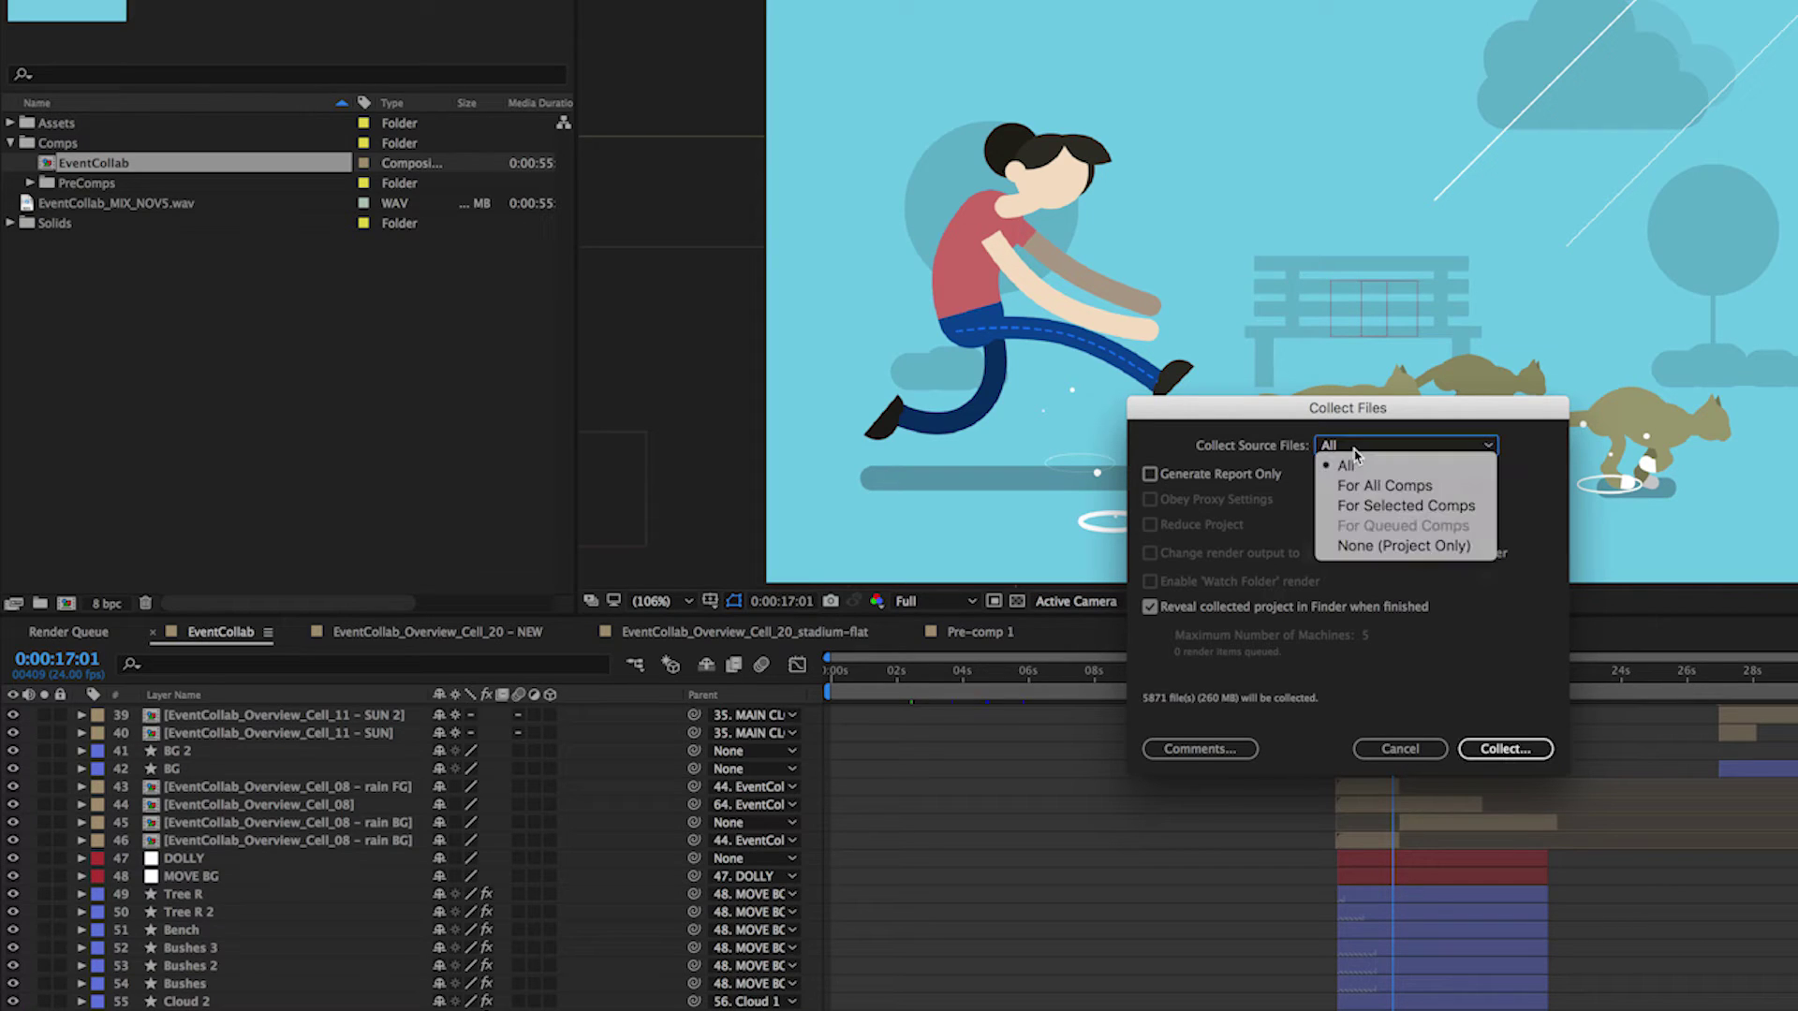
pyautogui.click(1525, 452)
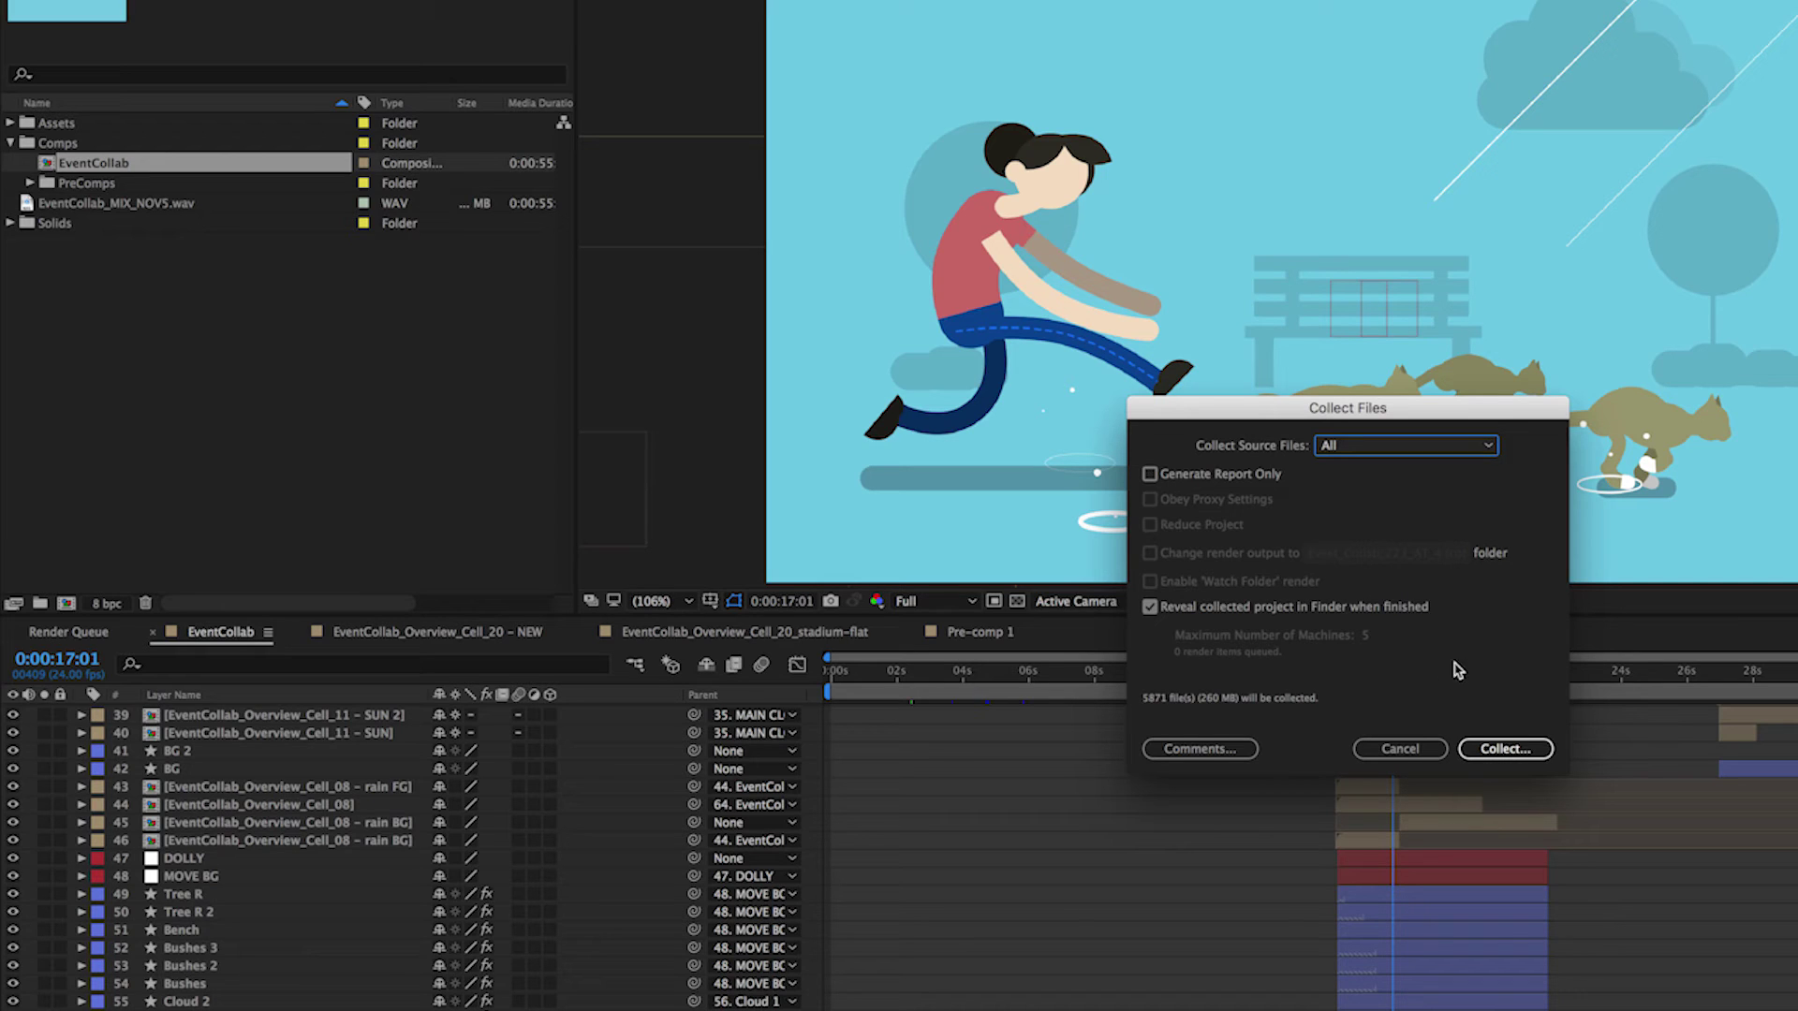
pyautogui.click(1502, 755)
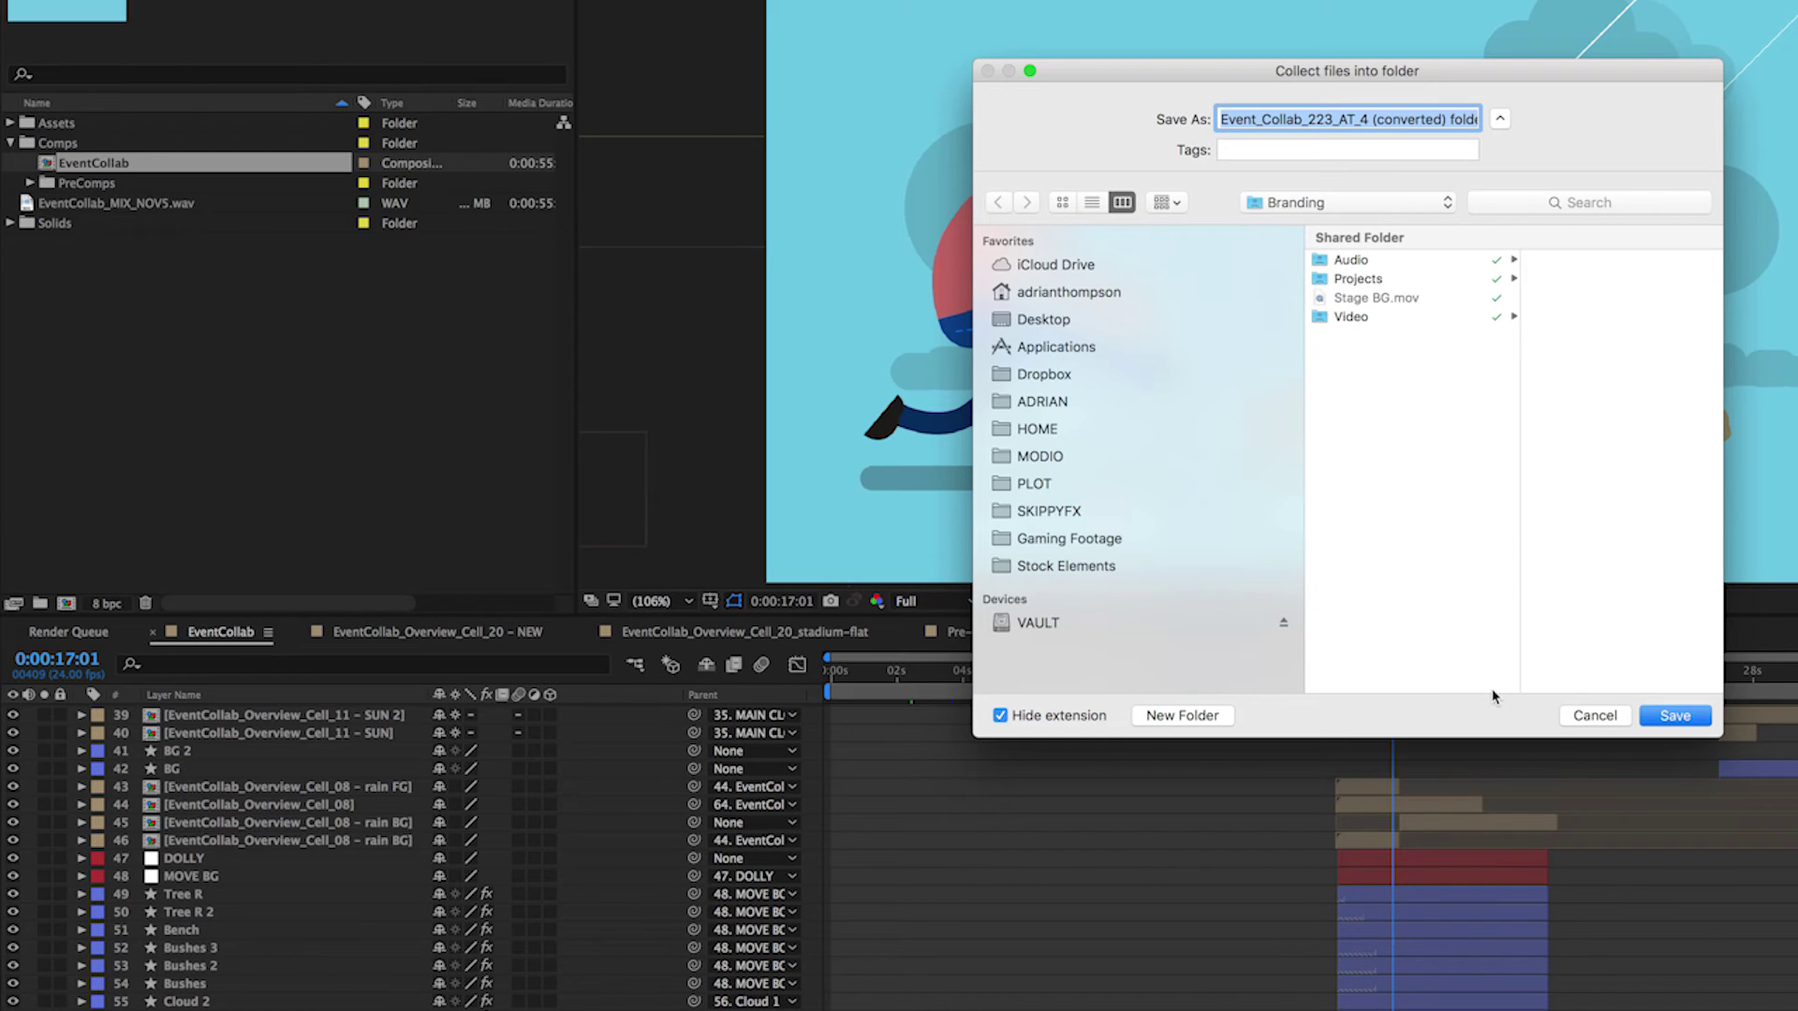
# Step: Save the collected project folder to the Desktop
pyautogui.click(1062, 320)
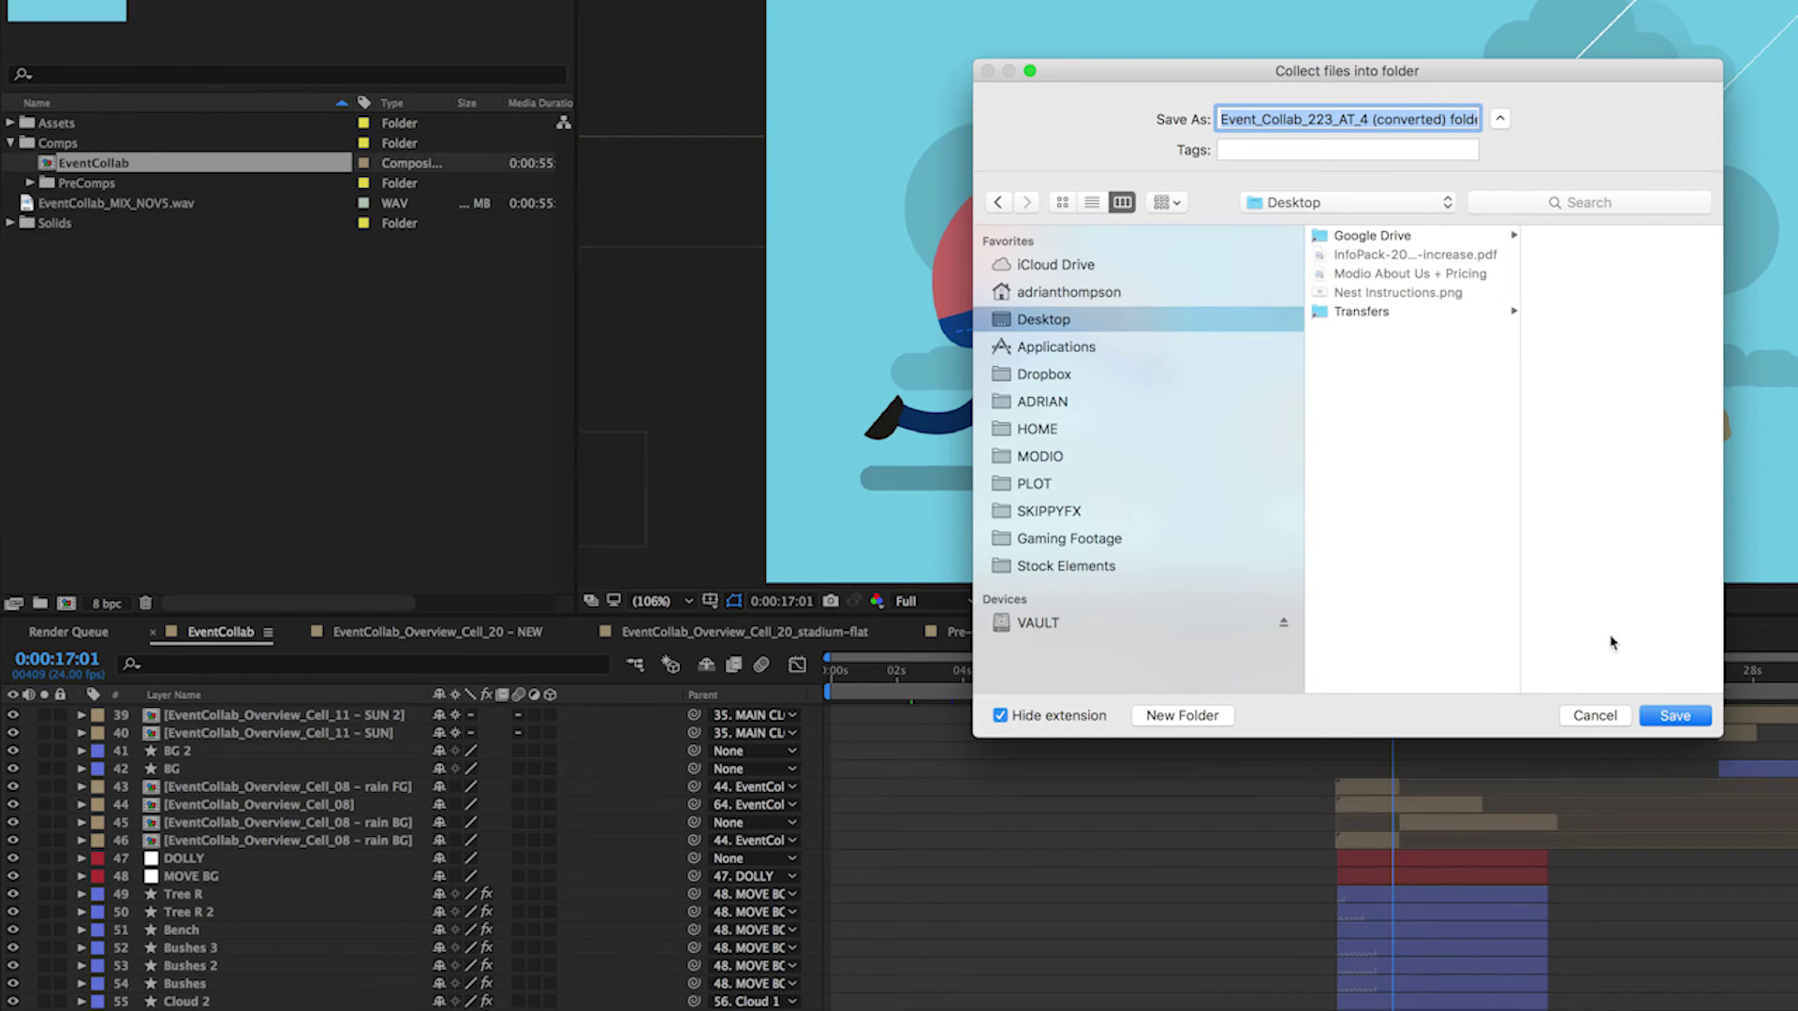
pyautogui.click(1685, 719)
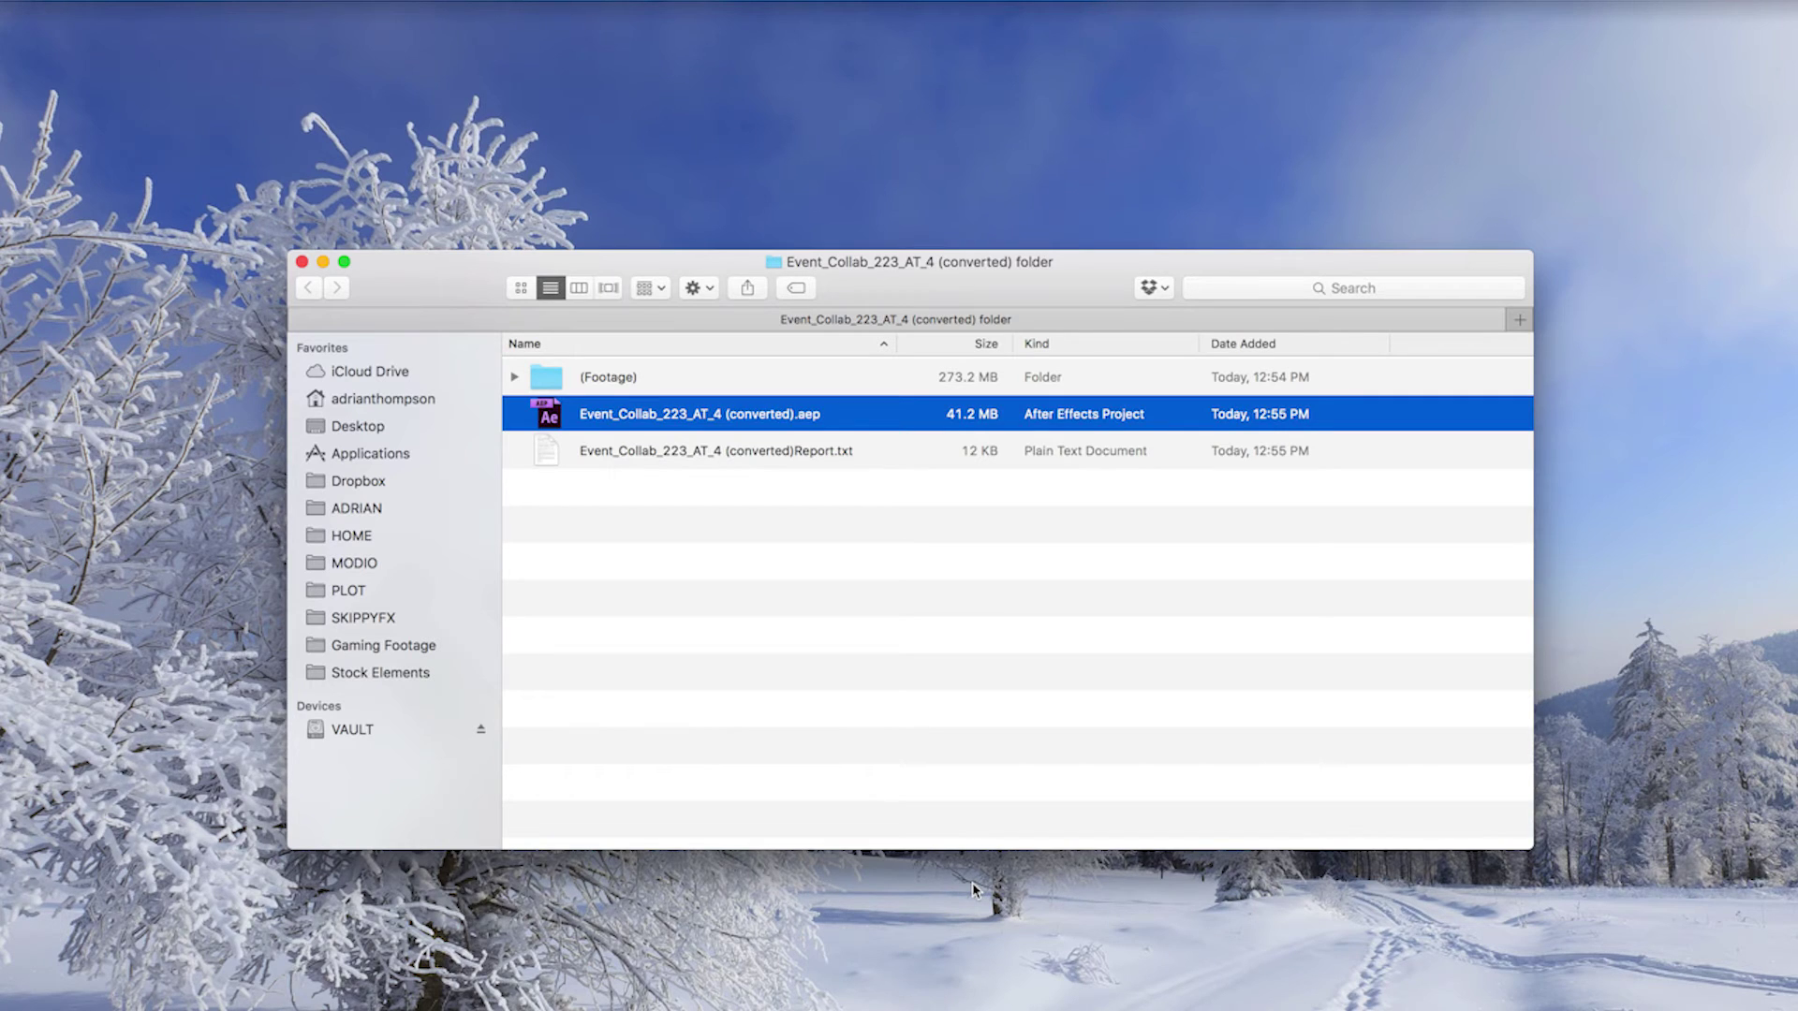
# Step: Open Report.txt in the collected folder, read through the collection report, then close it
pyautogui.click(777, 661)
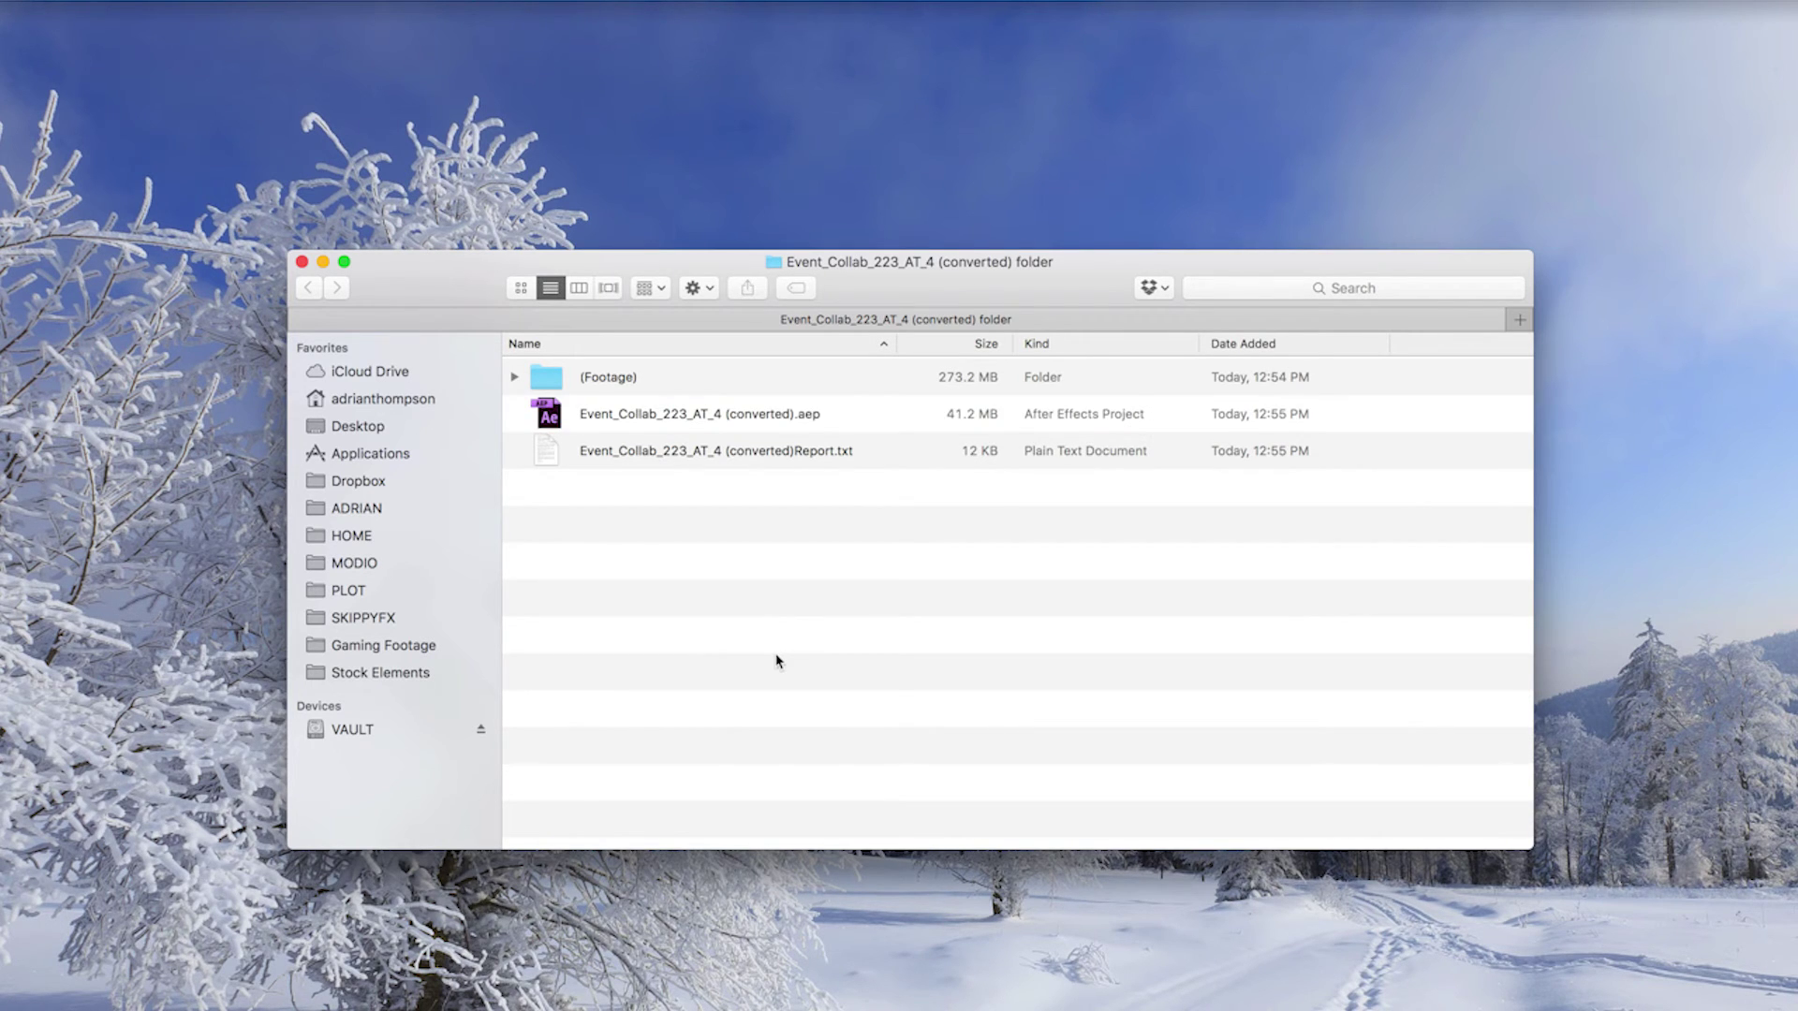
pyautogui.click(728, 413)
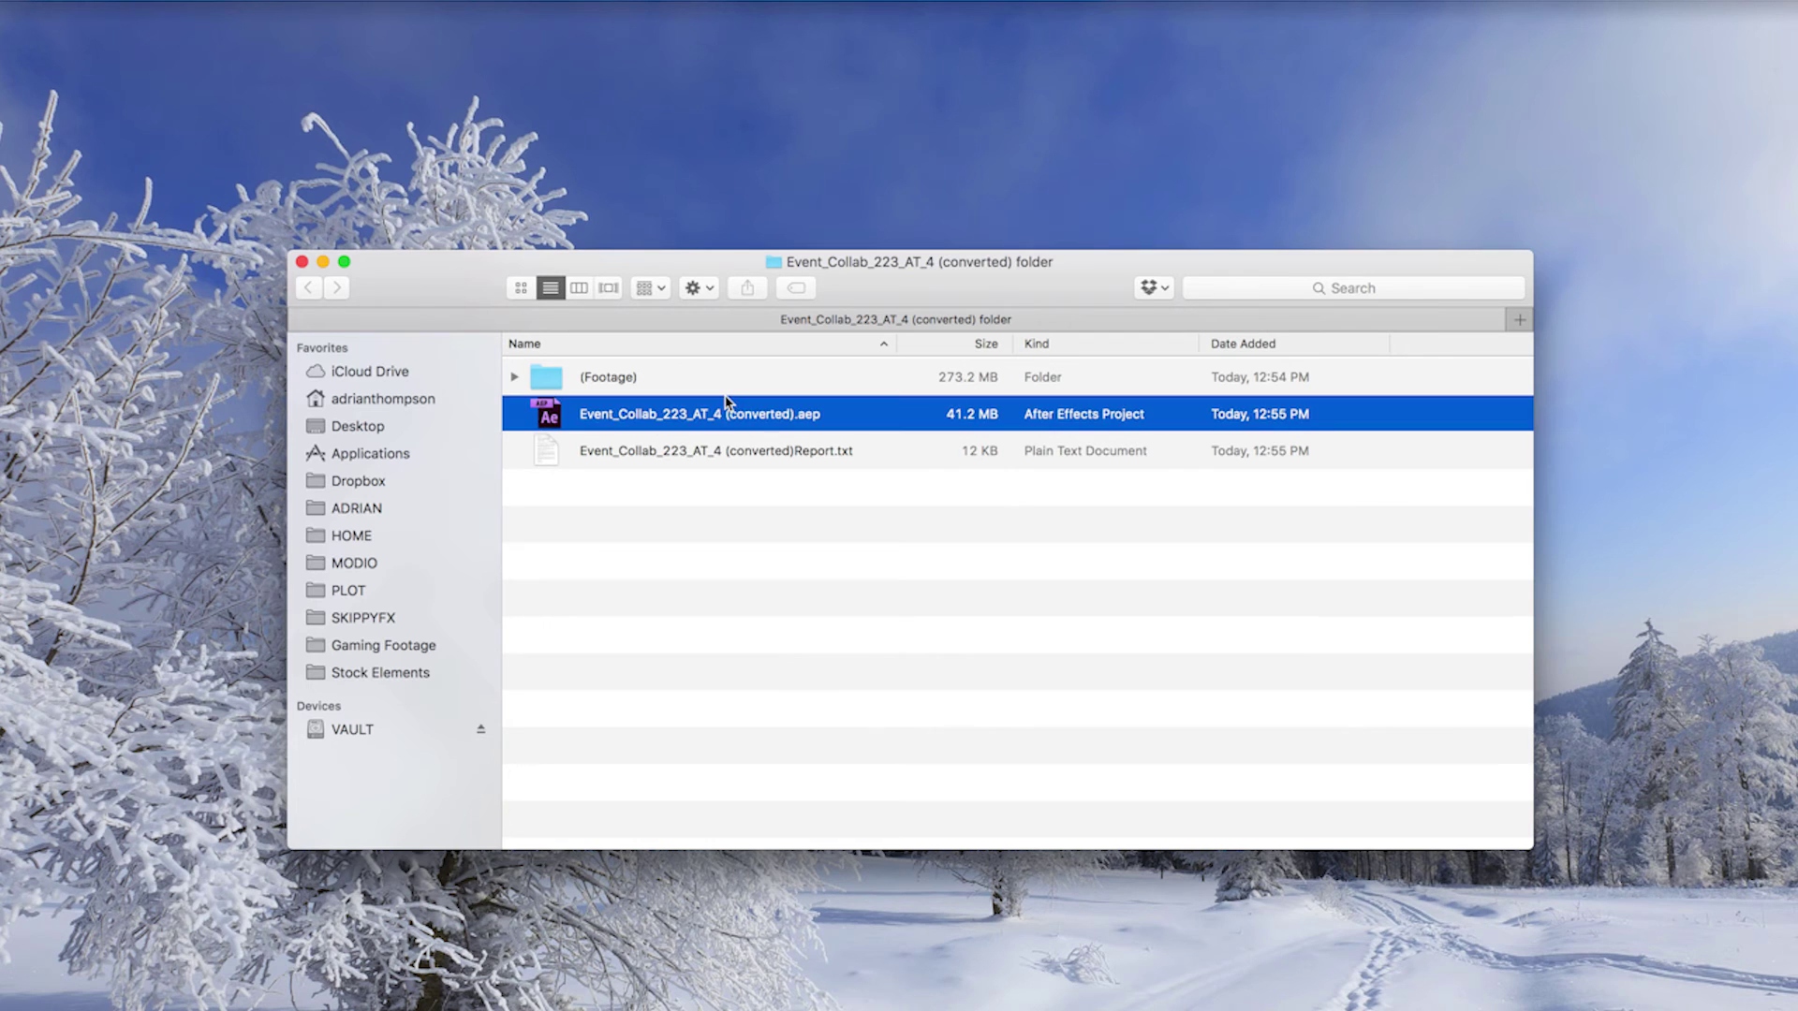
pyautogui.click(722, 459)
pyautogui.doubleClick(722, 459)
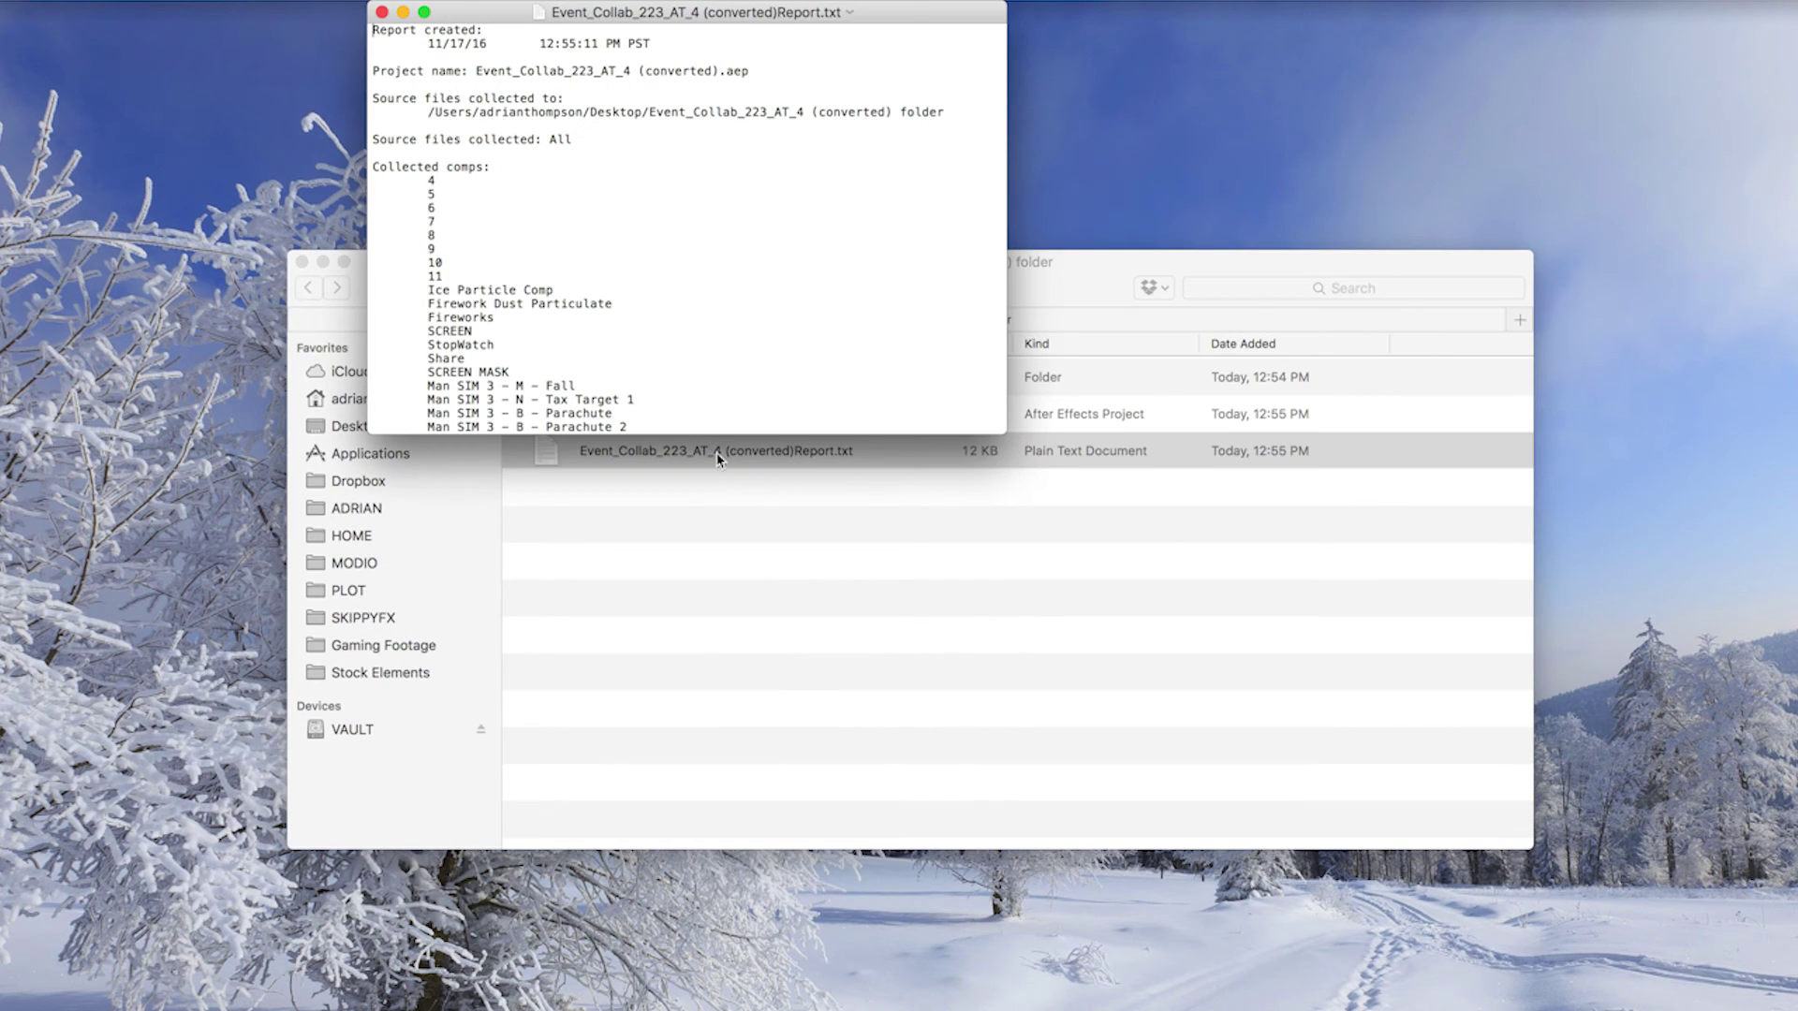
pyautogui.doubleClick(995, 435)
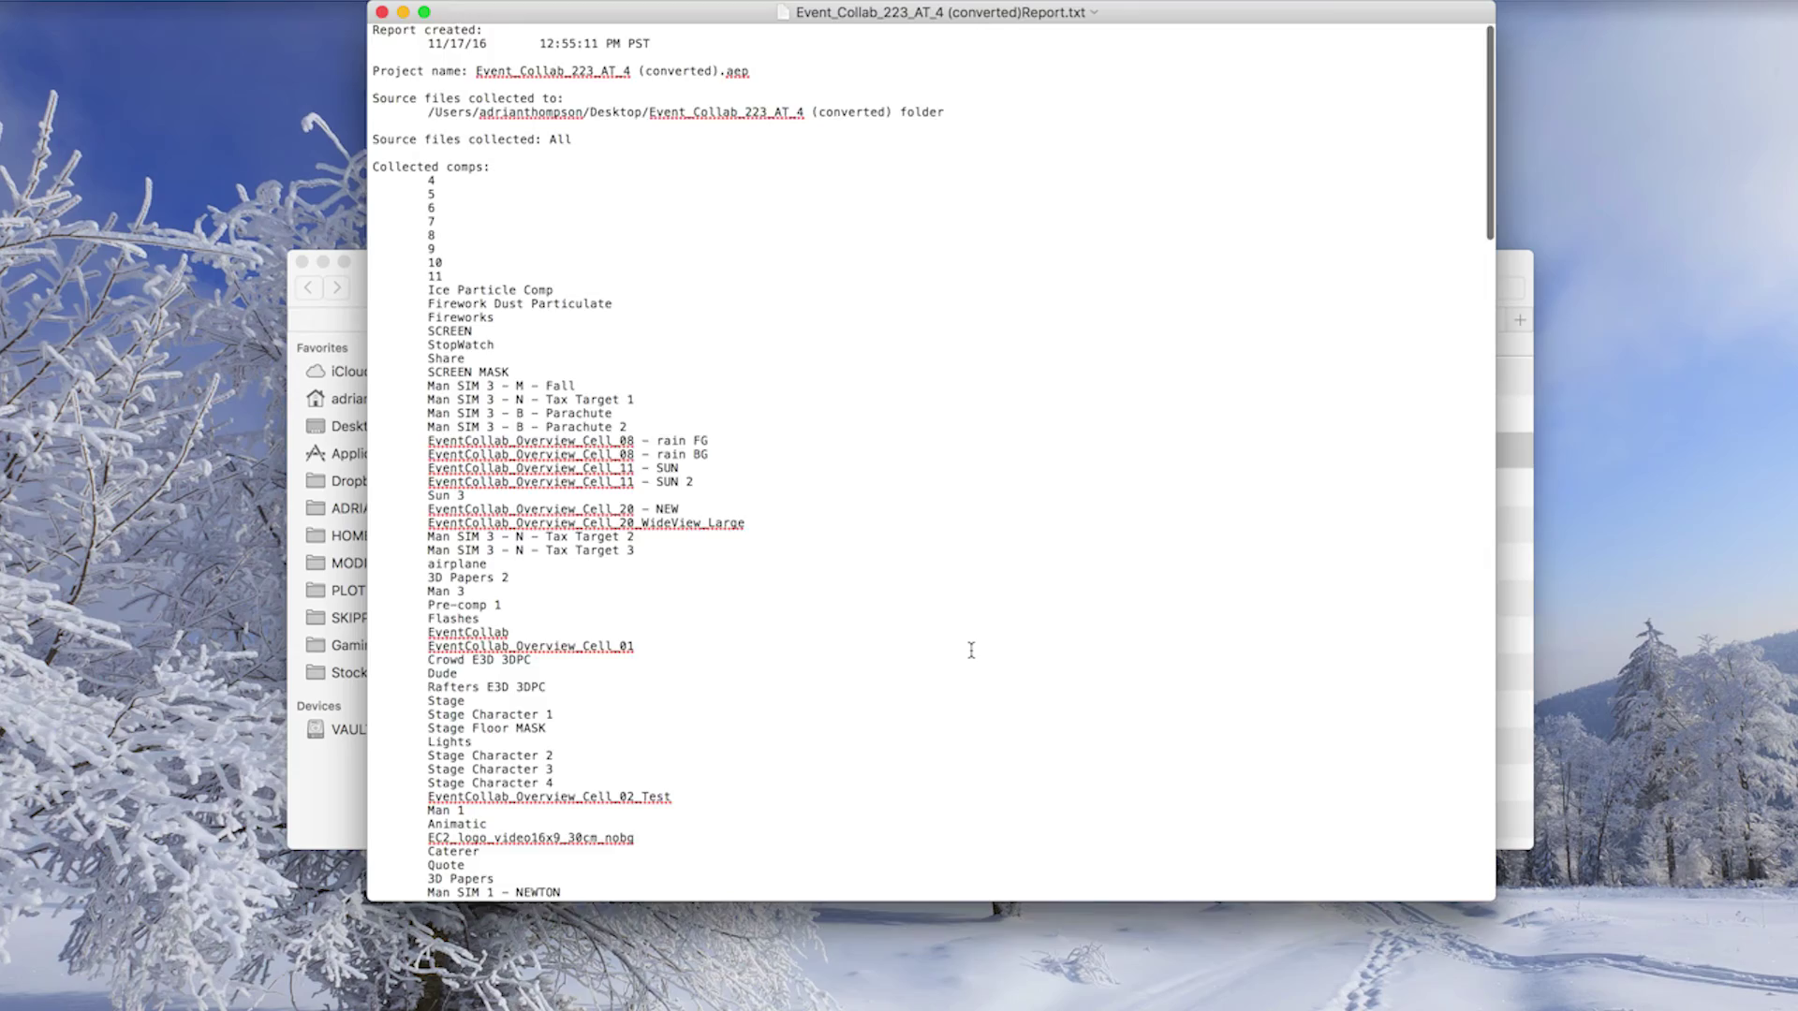
pyautogui.scroll(-15, 971, 648)
pyautogui.scroll(-10, 964, 653)
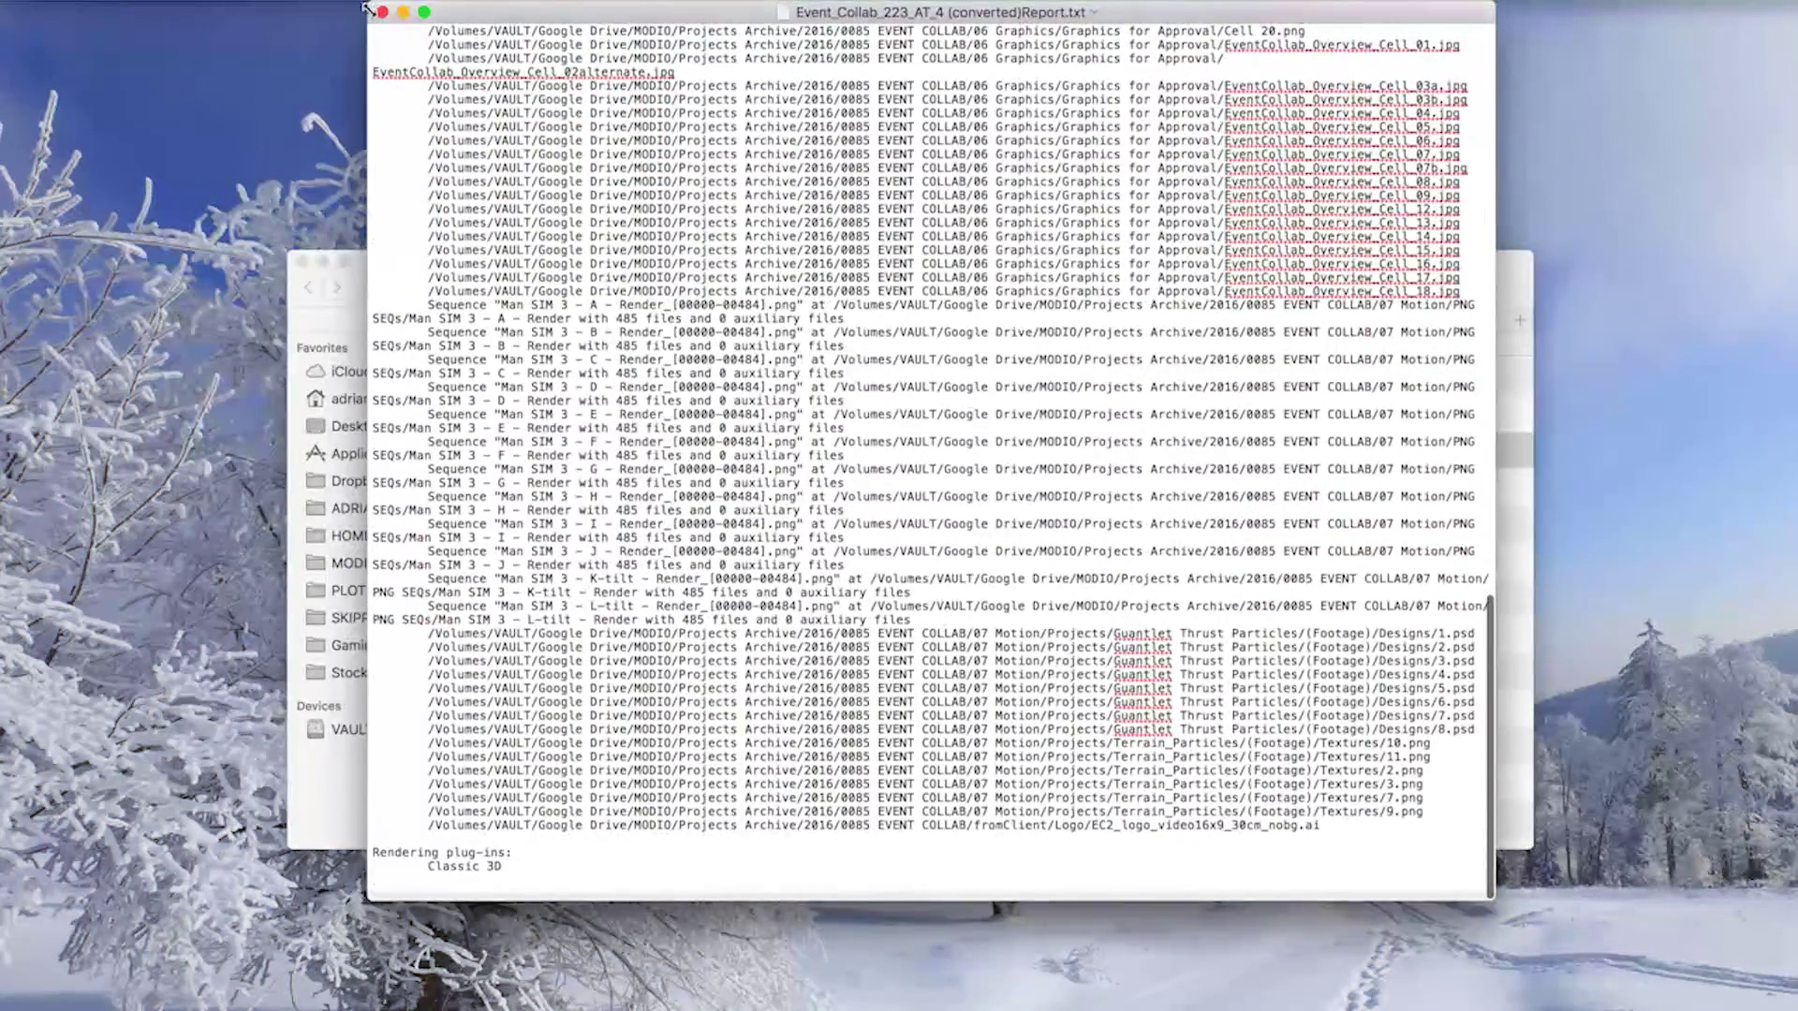
pyautogui.click(381, 12)
# Step: Expand (Footage) and Assets, then paste Chunkfive.otf into the collected project folder
pyautogui.click(514, 376)
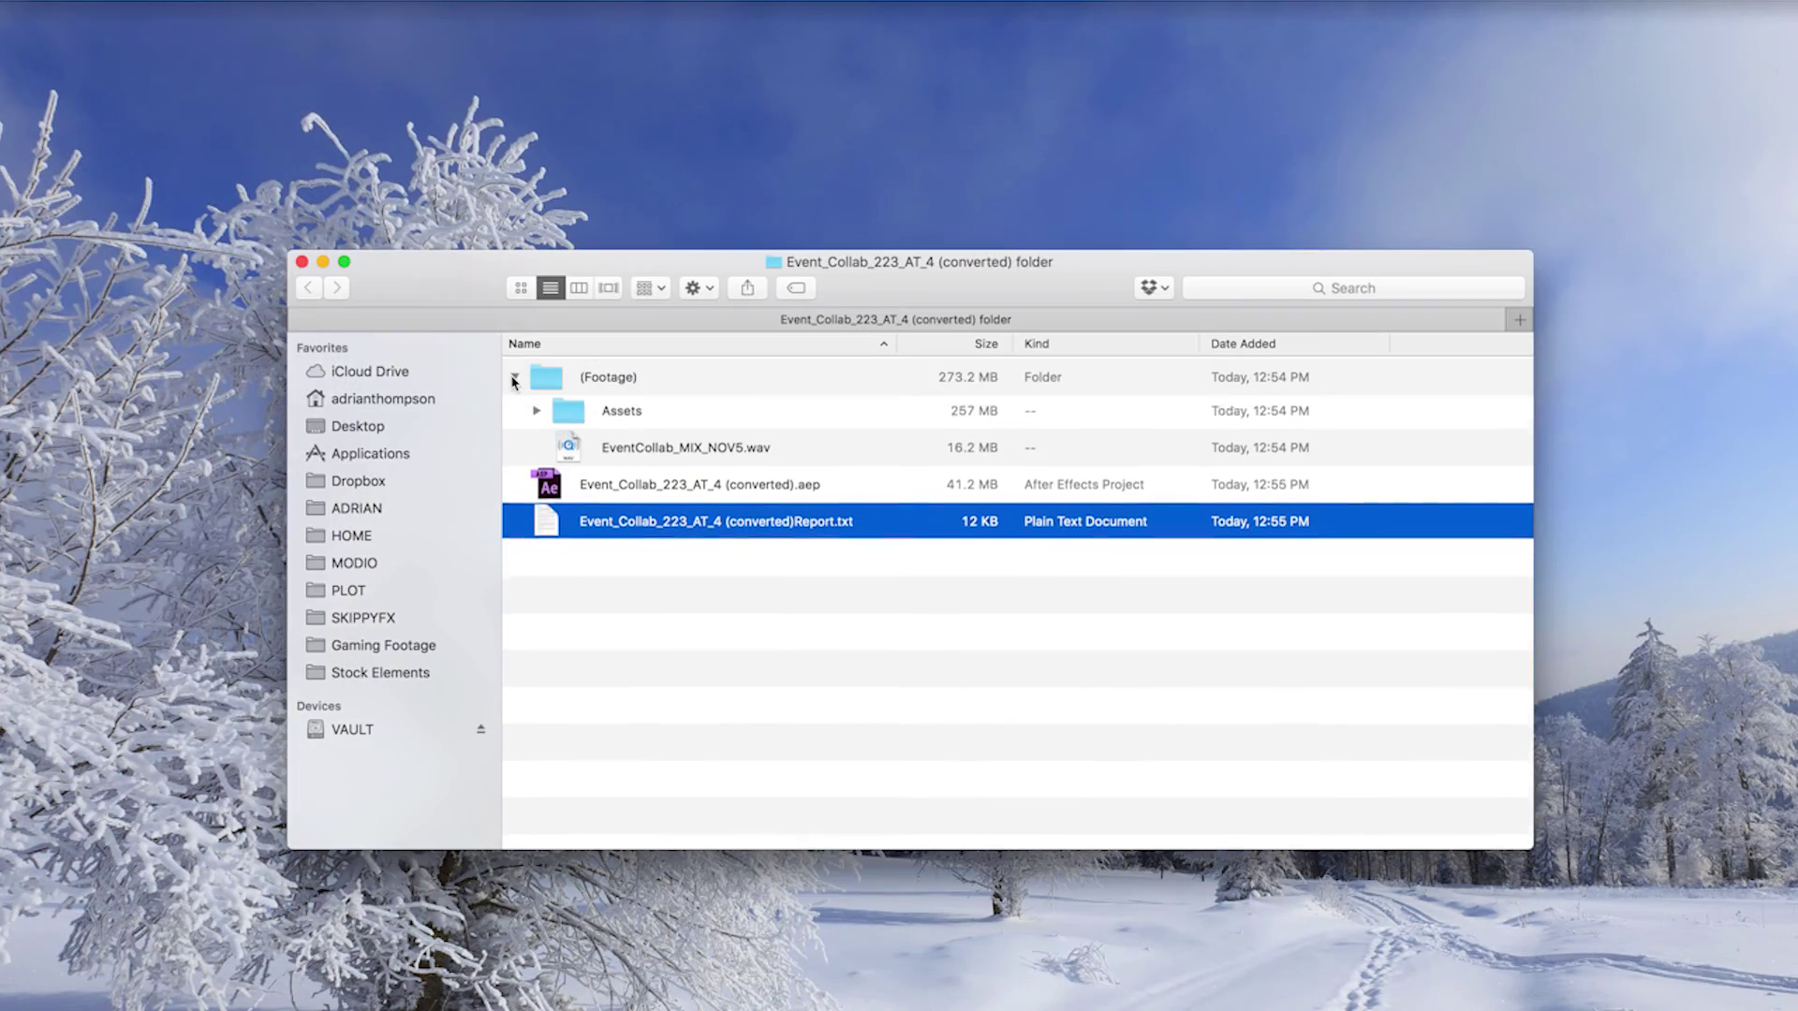
pyautogui.click(531, 417)
pyautogui.click(533, 416)
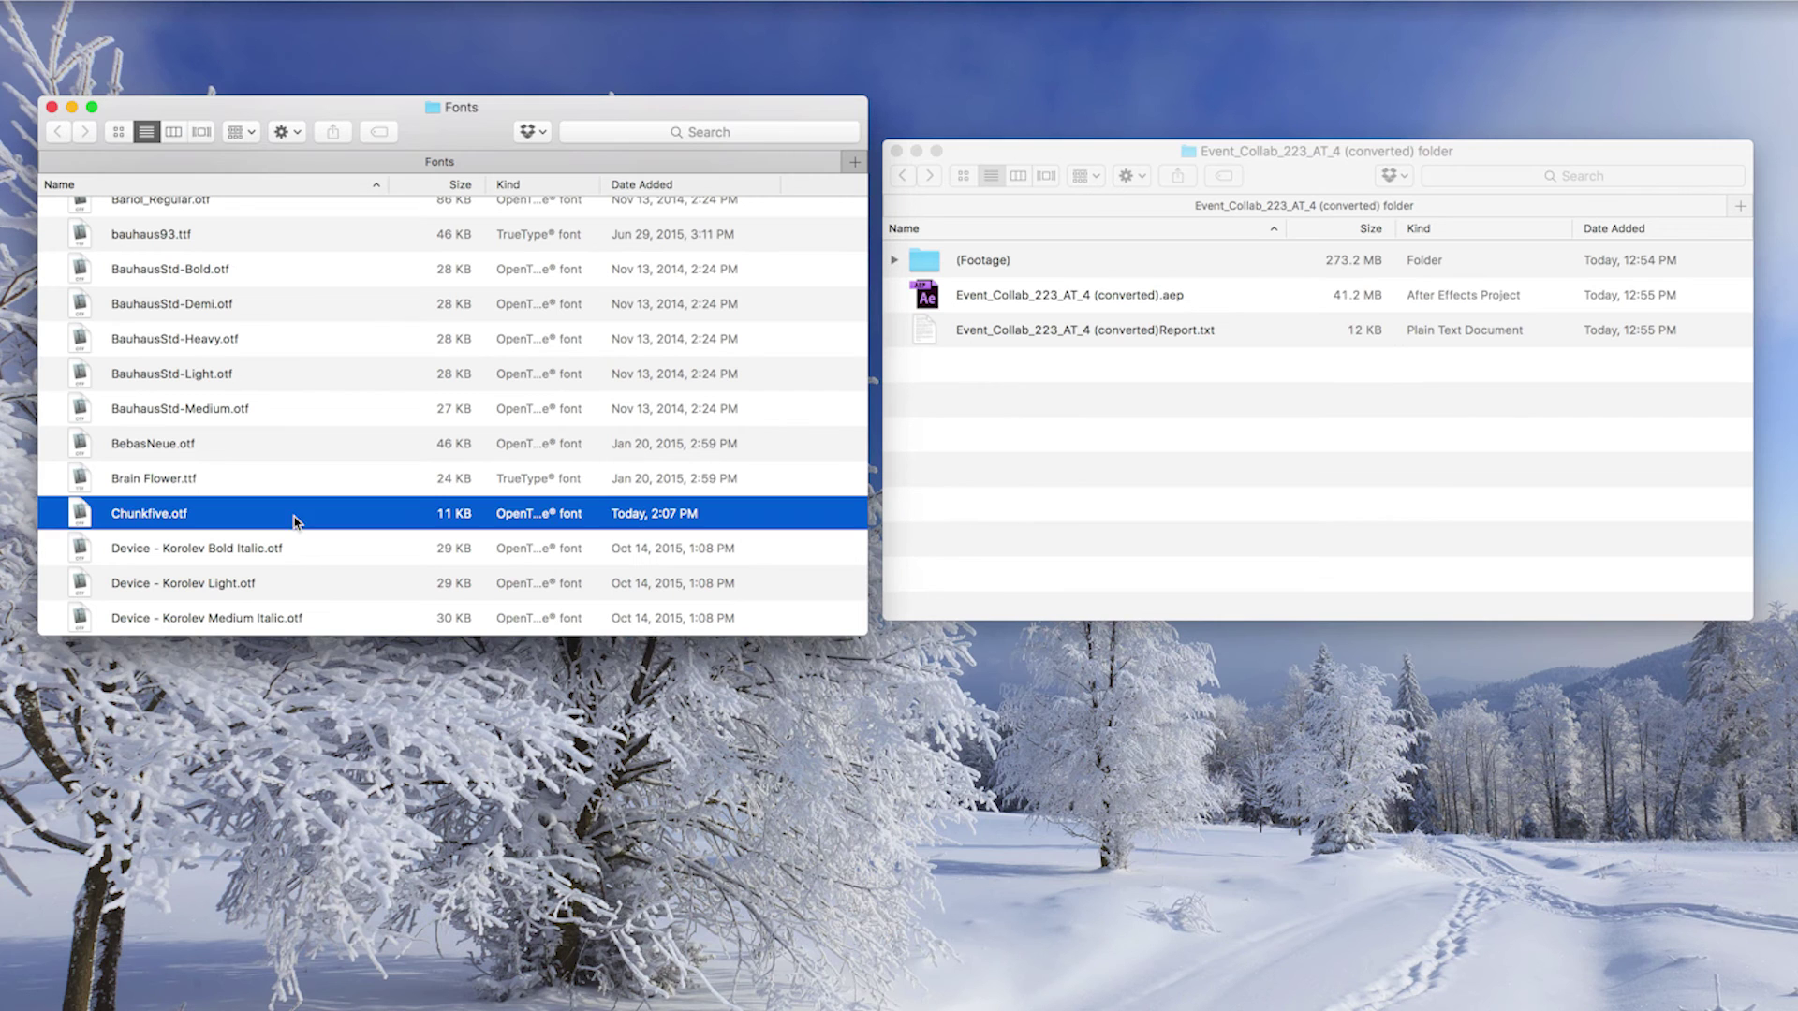
pyautogui.click(1089, 504)
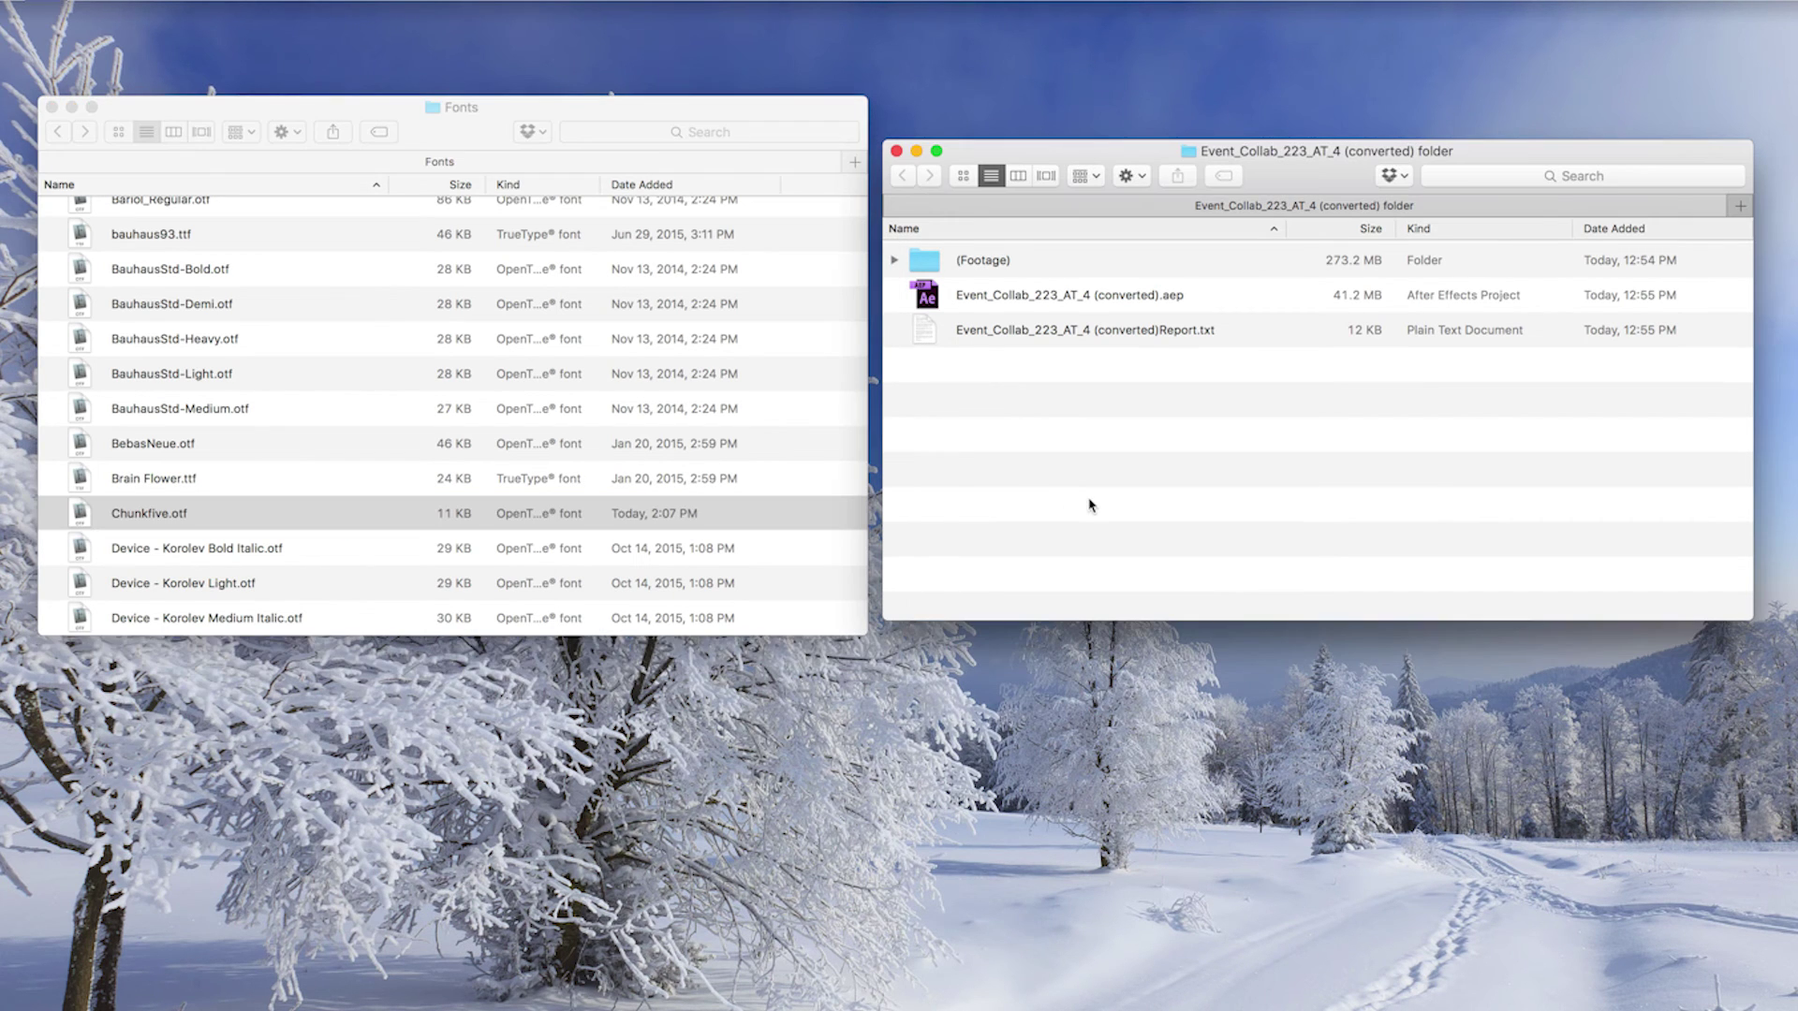
pyautogui.press('super+v')
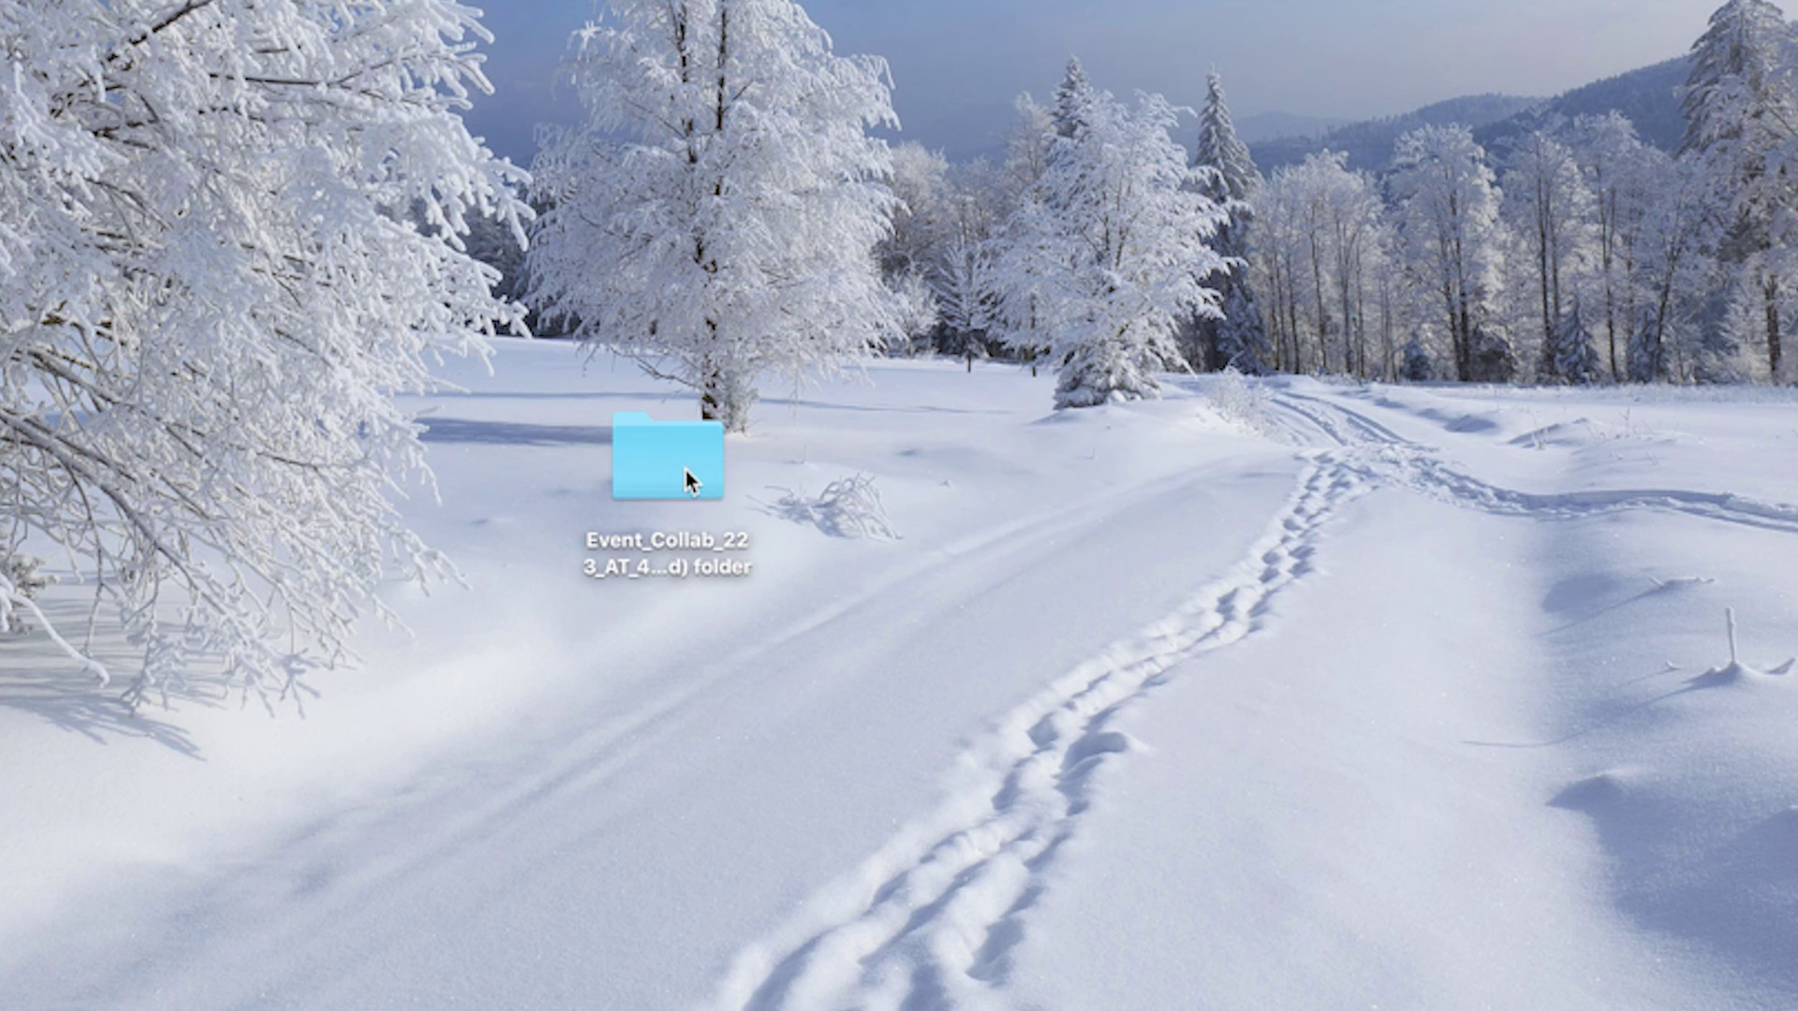
# Step: Compress the Event_Collab_223_AT_4 (converted) folder into an archive from its context menu
pyautogui.rightClick(686, 470)
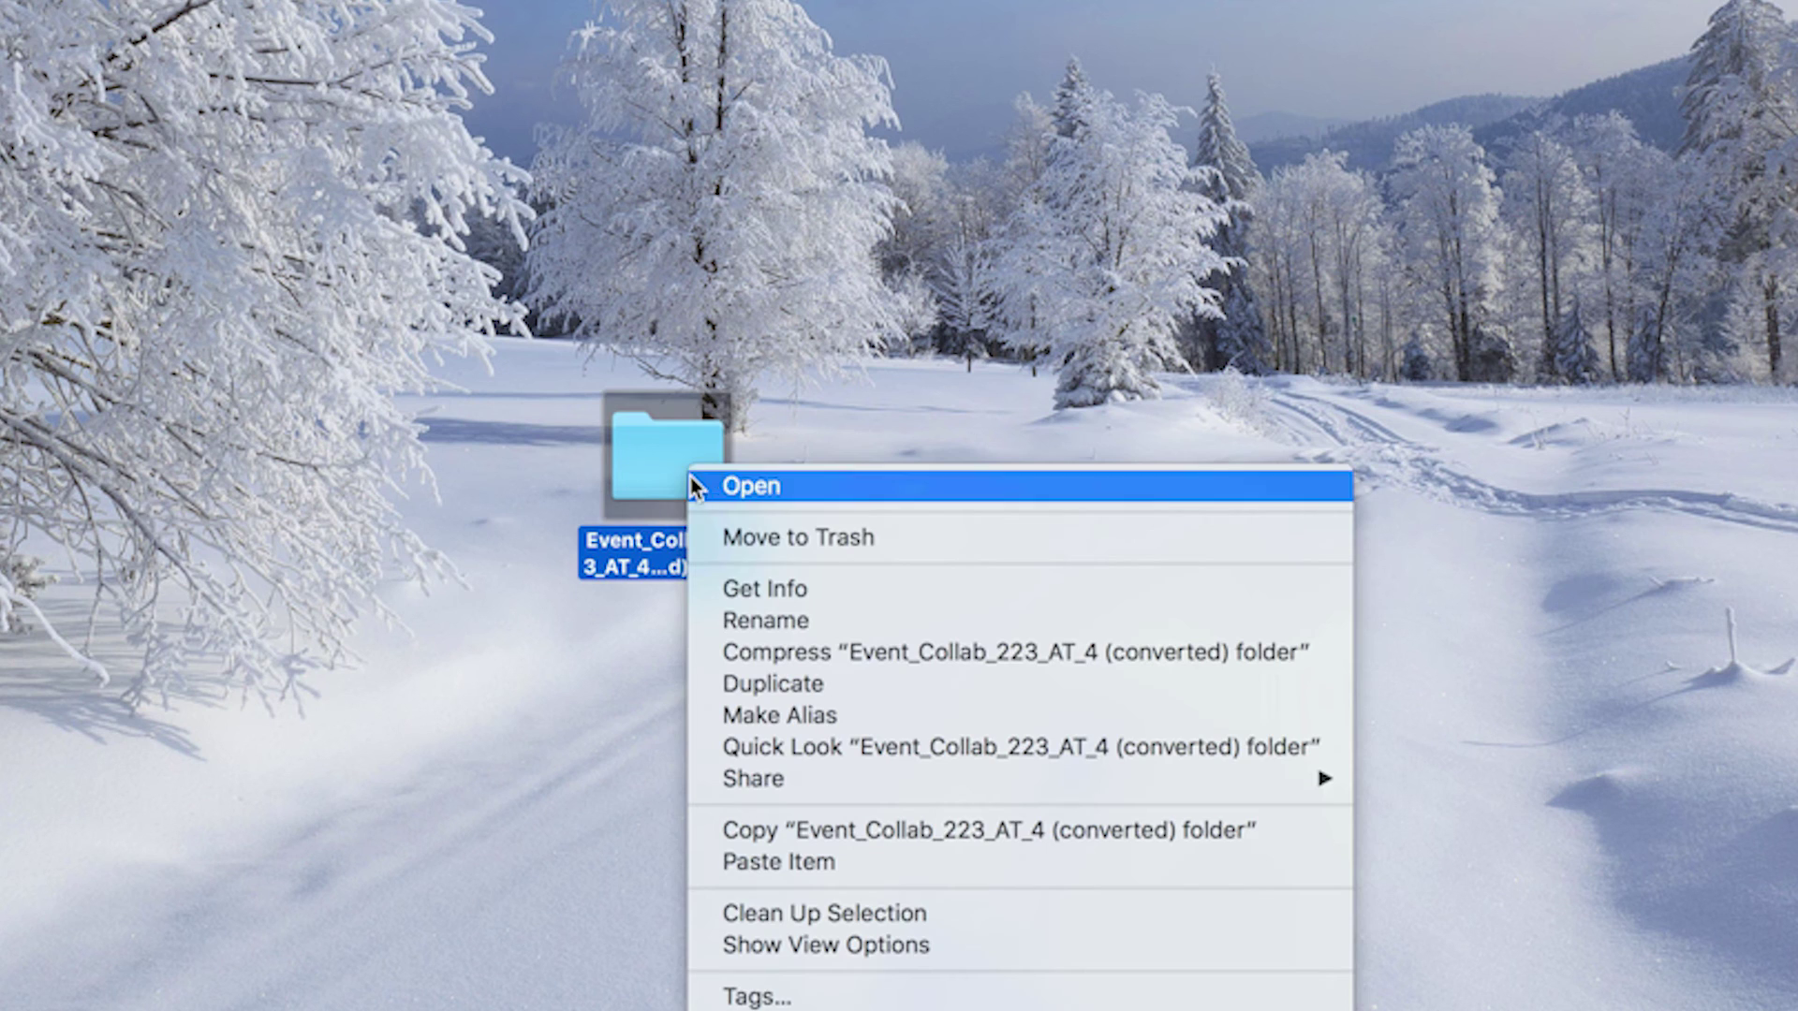
pyautogui.click(939, 653)
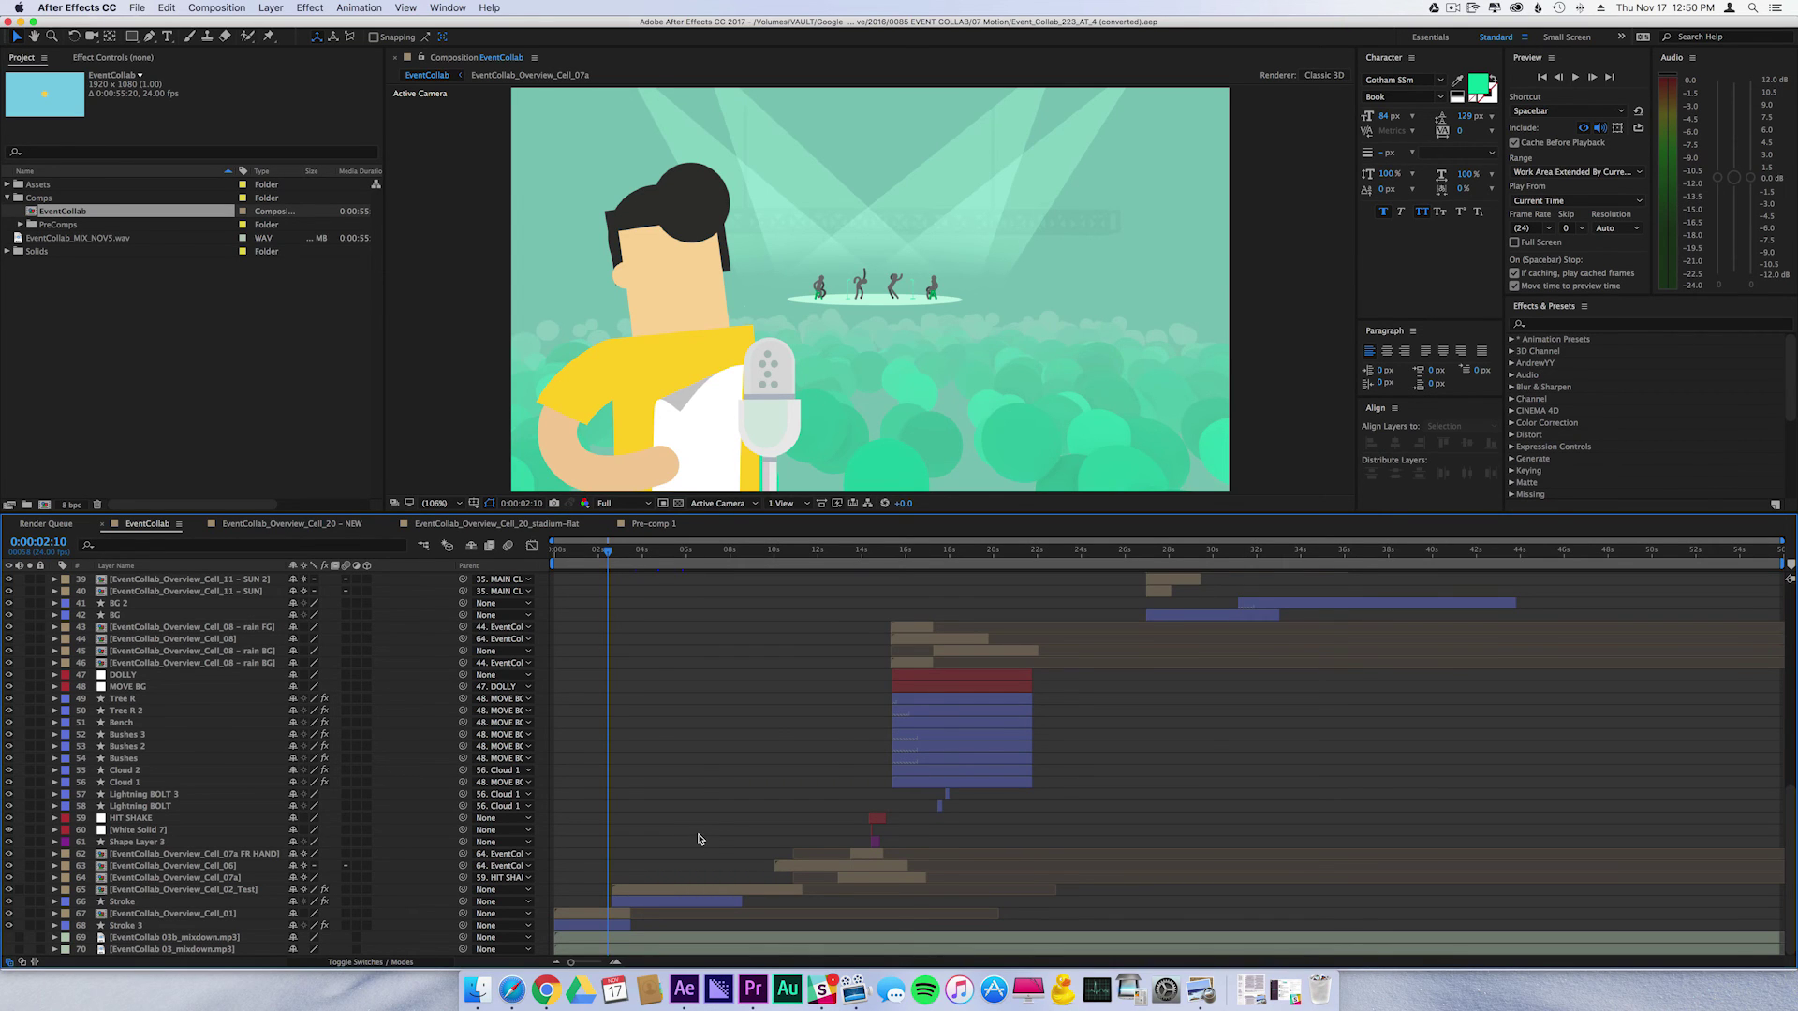
# Step: Expand Assets to list Animation_Reference, Audio, Designs, PNG SEQs and Projects
pyautogui.scroll(8, 704, 838)
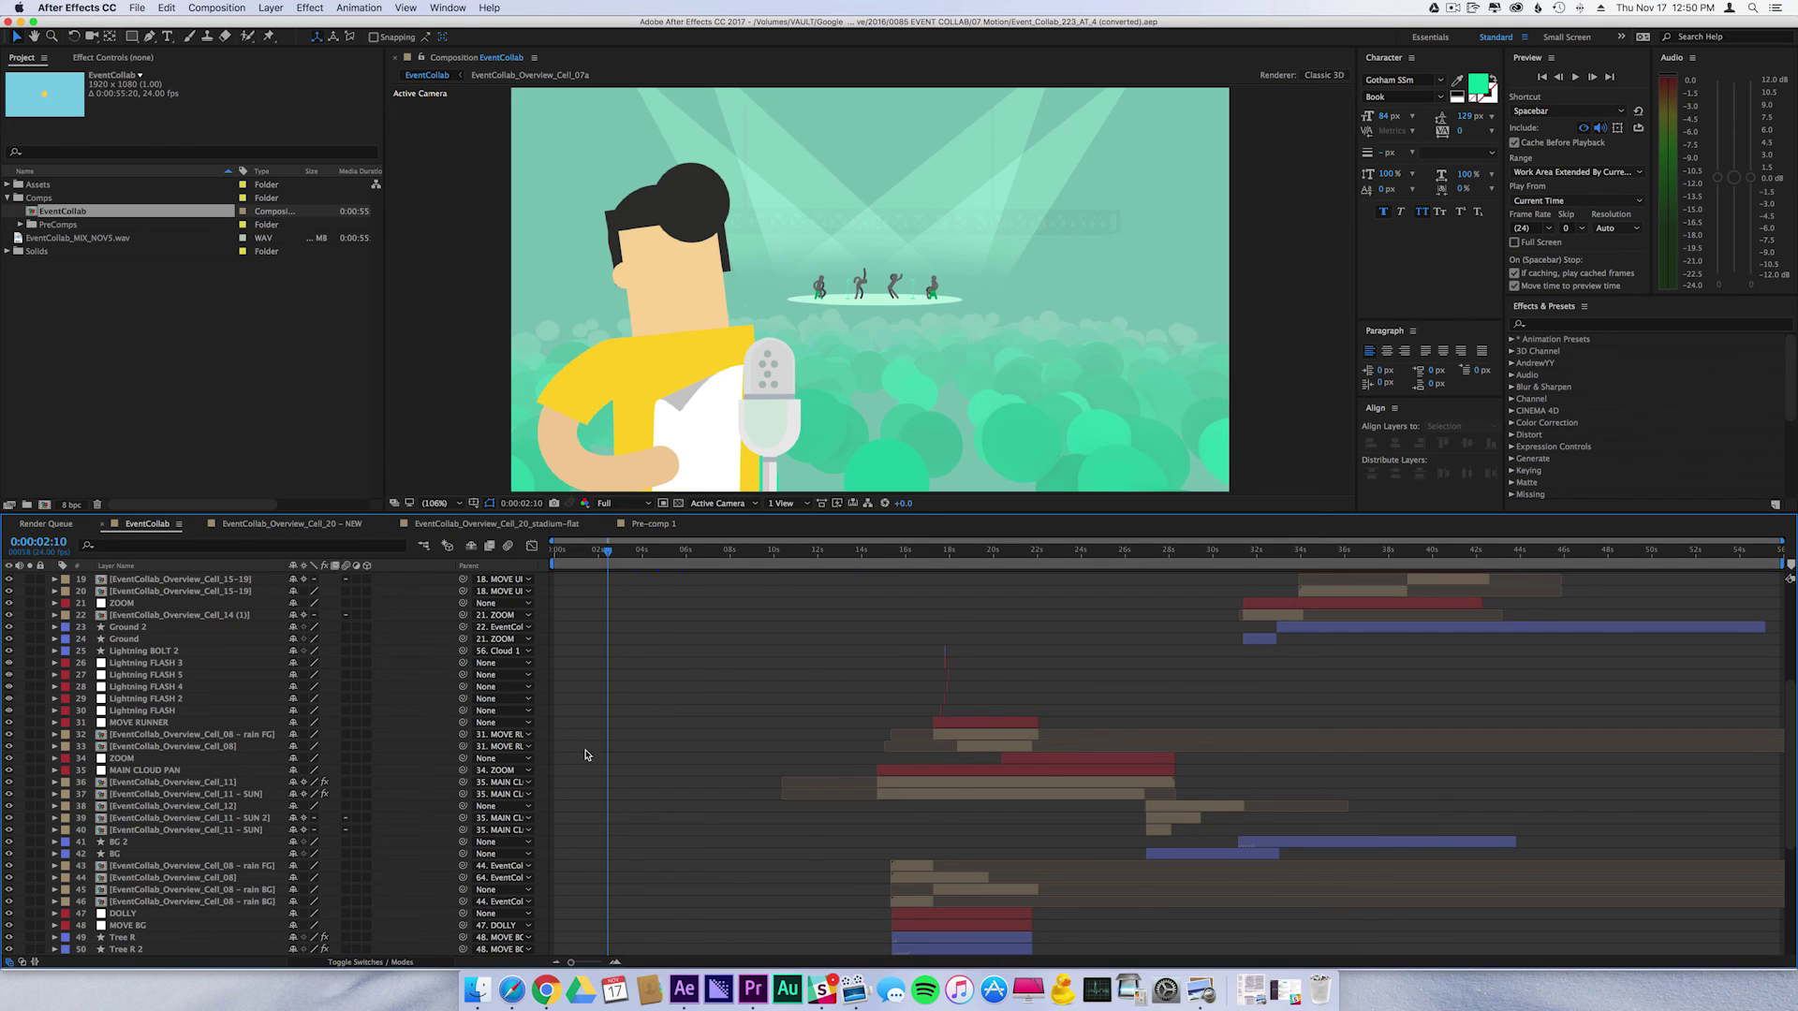
pyautogui.click(7, 187)
pyautogui.click(8, 186)
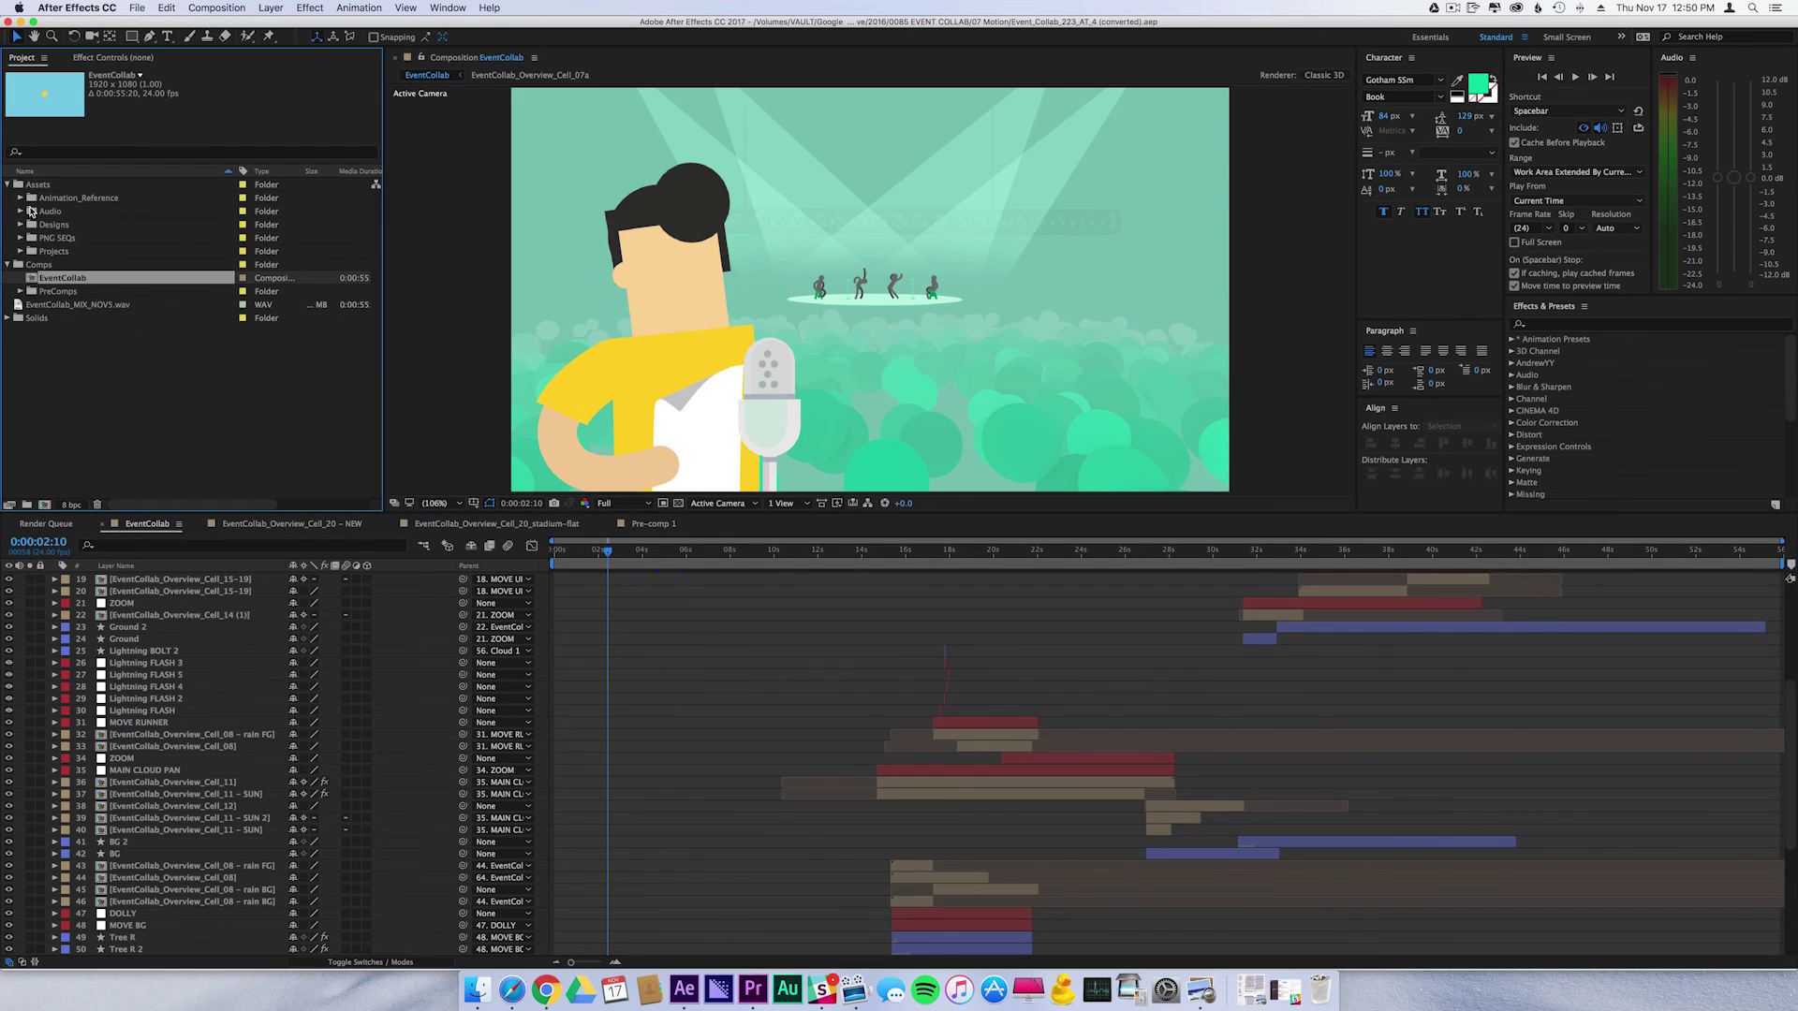